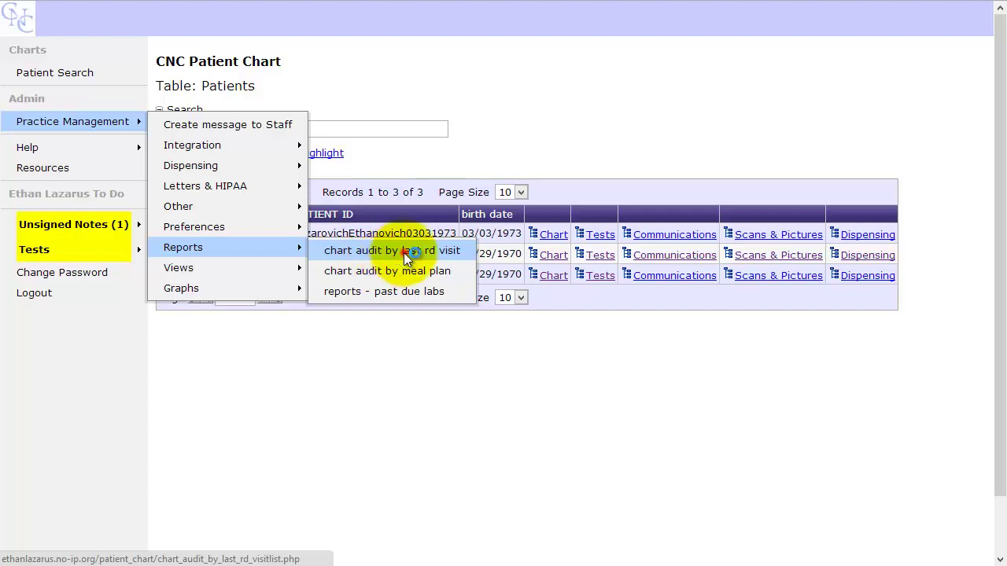
# - Open the chart audit by last RD visit report and look through its patient list
pyautogui.click(404, 253)
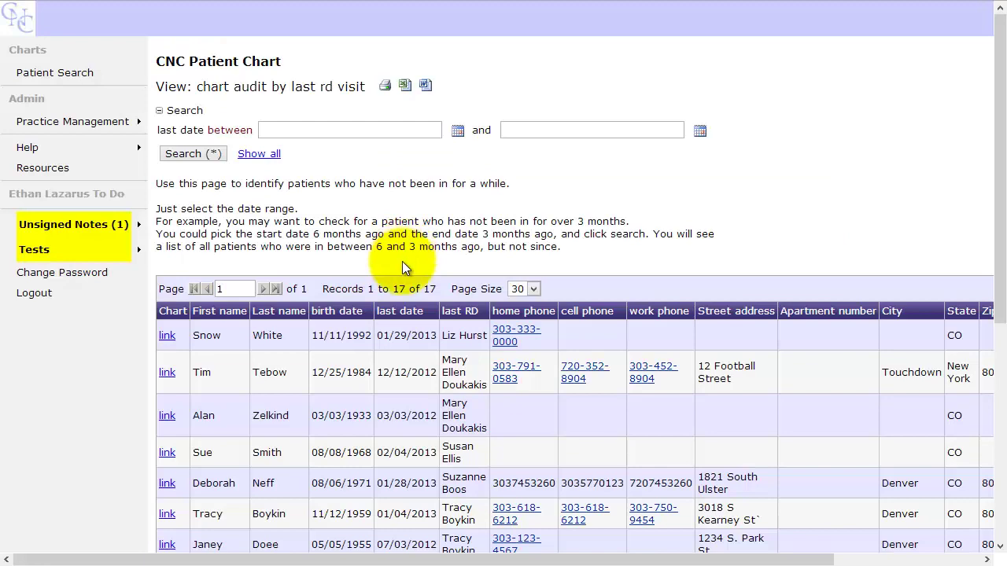
pyautogui.scroll(-5, 533, 231)
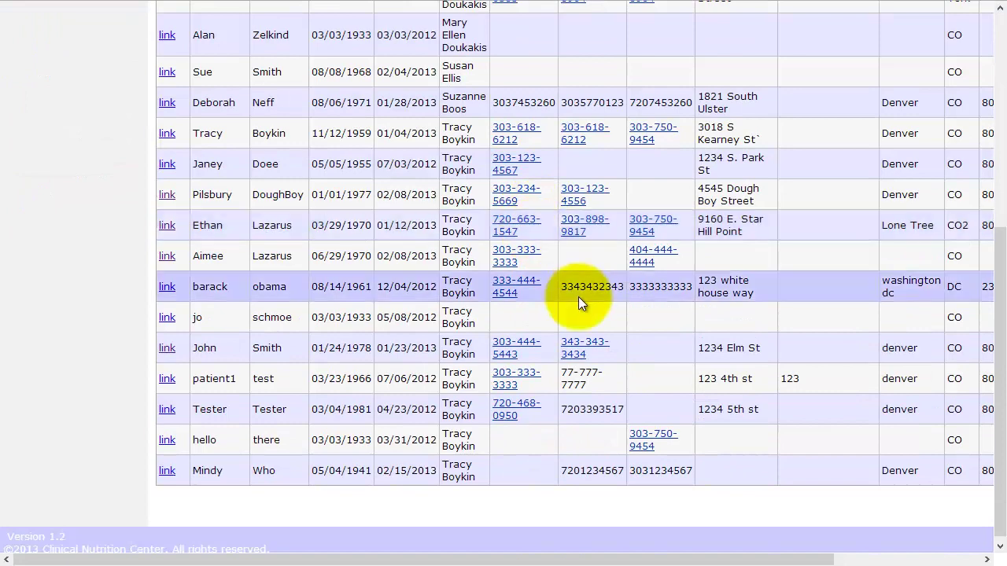
pyautogui.scroll(5, 578, 296)
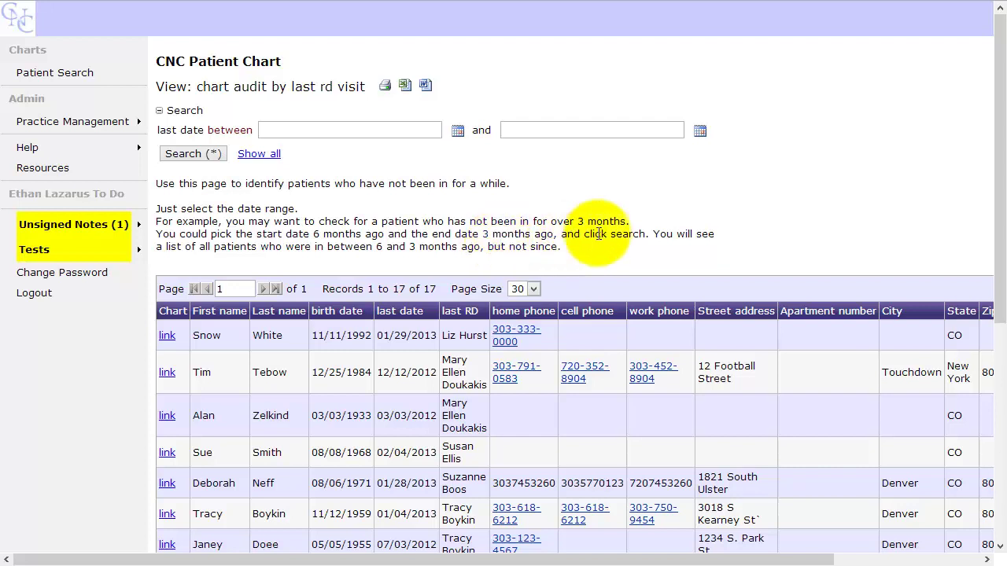
# - Set the start of the last date range to 08/15/2012
pyautogui.click(361, 129)
pyautogui.click(458, 131)
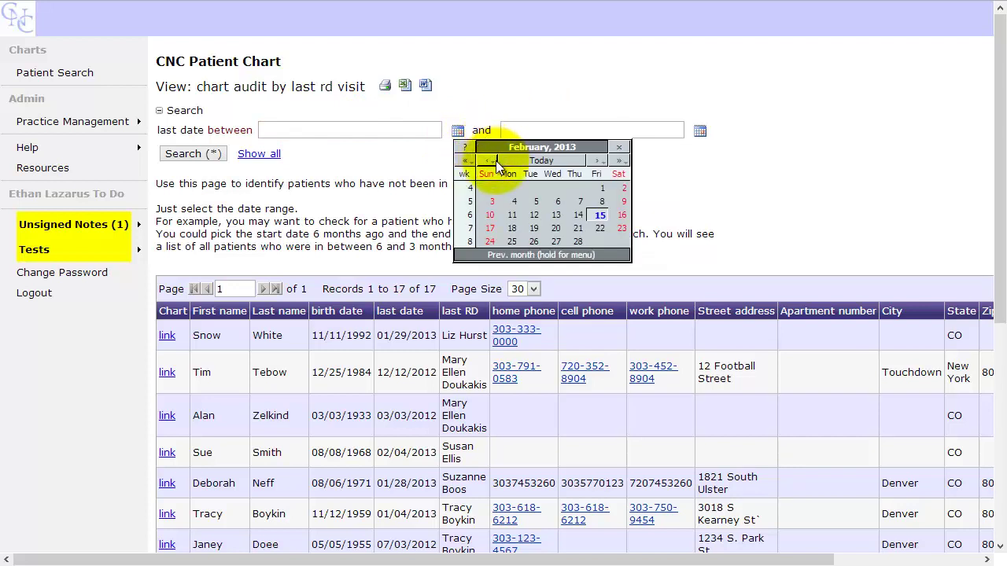
pyautogui.click(497, 162)
pyautogui.click(496, 162)
pyautogui.click(497, 161)
pyautogui.click(496, 161)
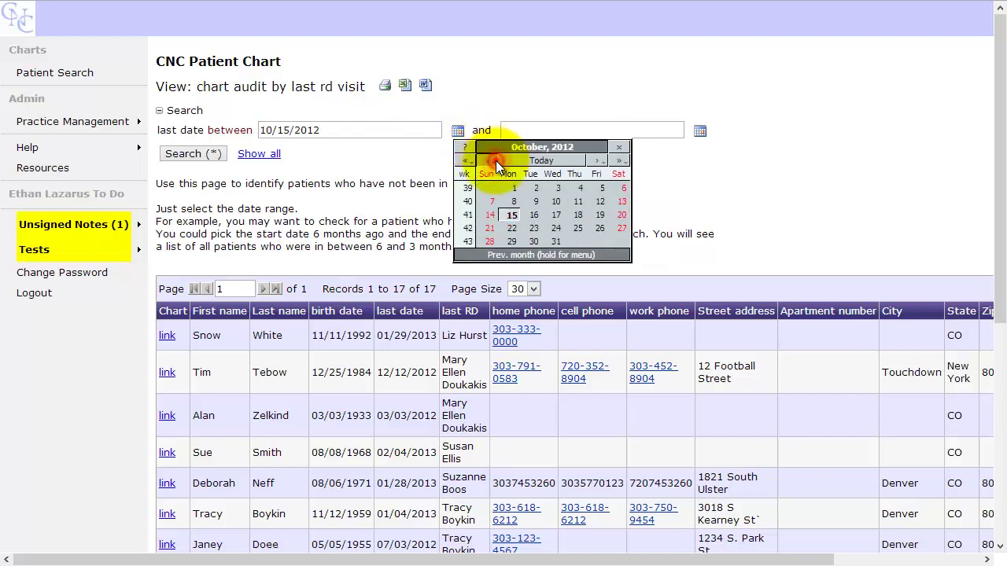
pyautogui.click(497, 161)
pyautogui.click(497, 162)
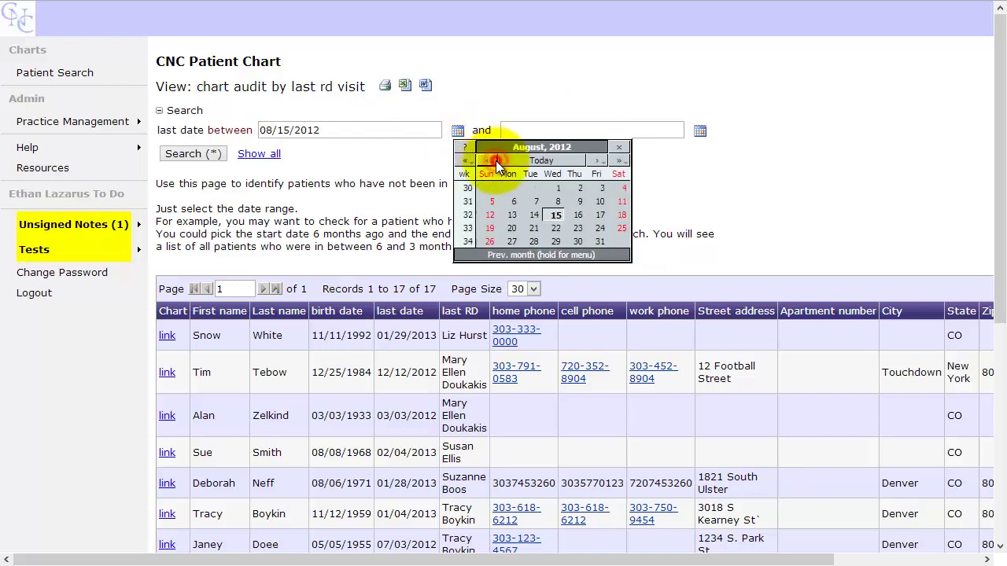
pyautogui.click(556, 215)
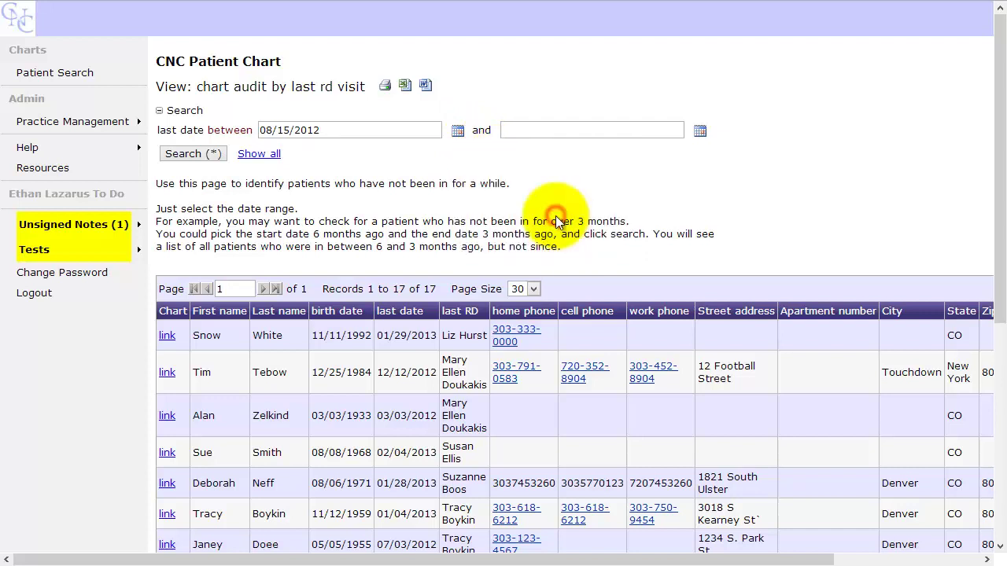
# - Set the end of the last date range to 11/15/2012 and run the search
pyautogui.click(700, 133)
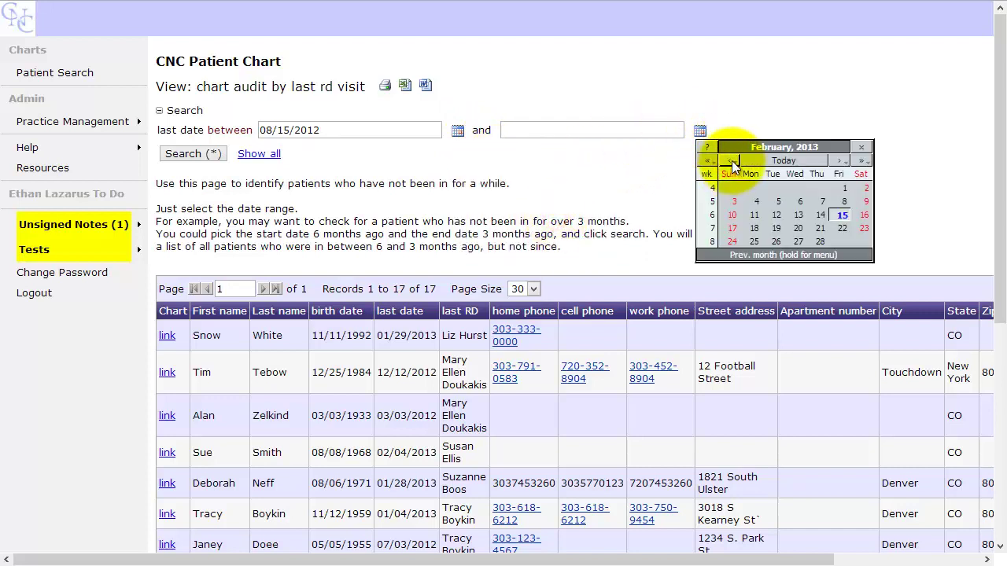
pyautogui.click(732, 161)
pyautogui.click(732, 161)
pyautogui.click(731, 162)
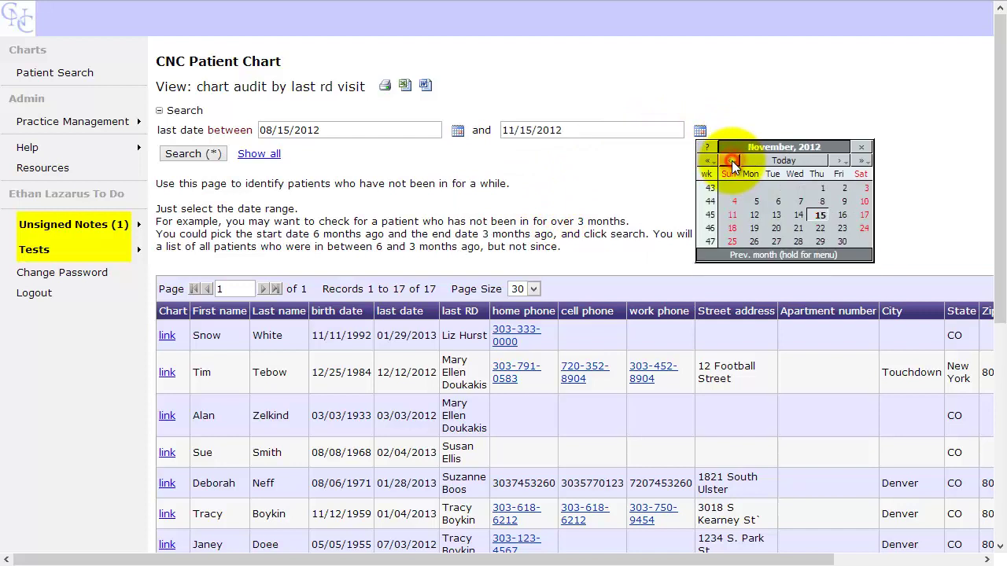
pyautogui.click(821, 215)
pyautogui.click(209, 155)
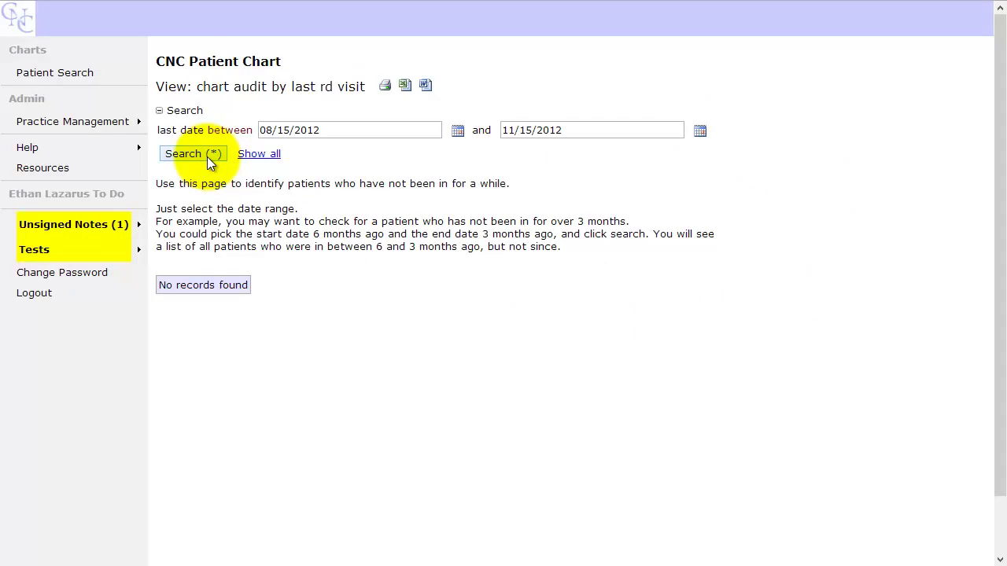
# - Set the end of the last date range to 01/15/2013, rerun the search and review the listed patients' contact details
pyautogui.click(700, 130)
pyautogui.click(838, 160)
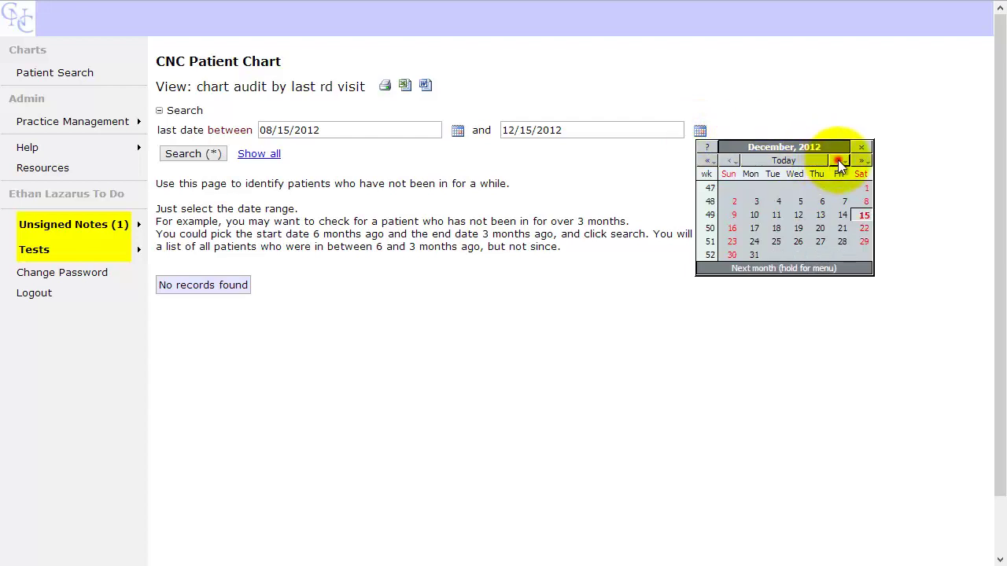
pyautogui.click(838, 161)
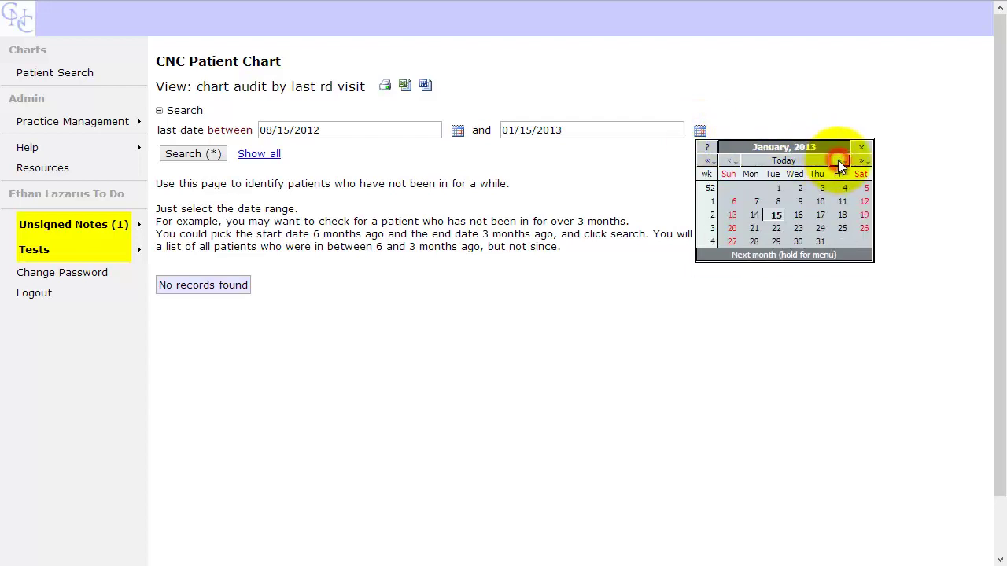
pyautogui.click(773, 215)
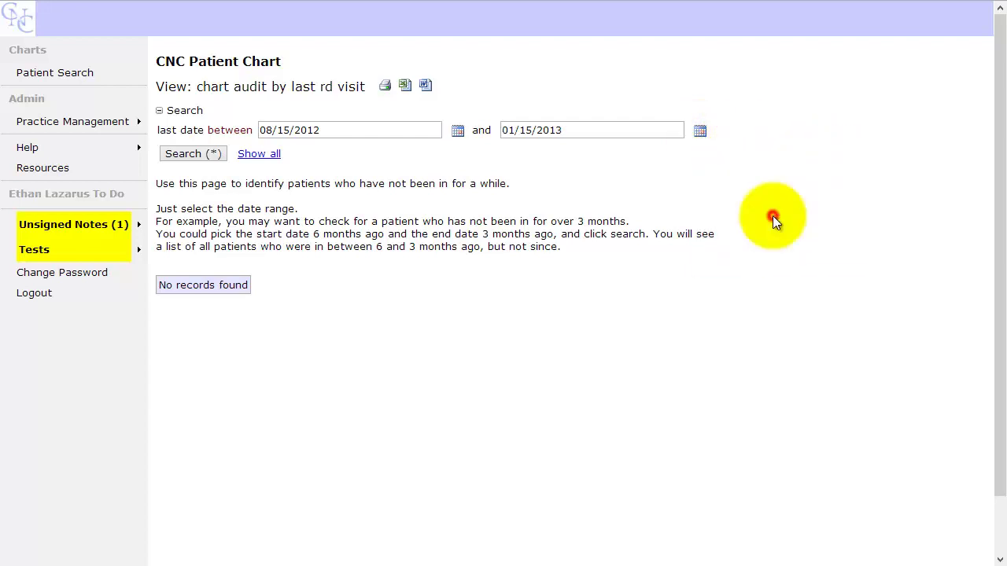
pyautogui.click(189, 153)
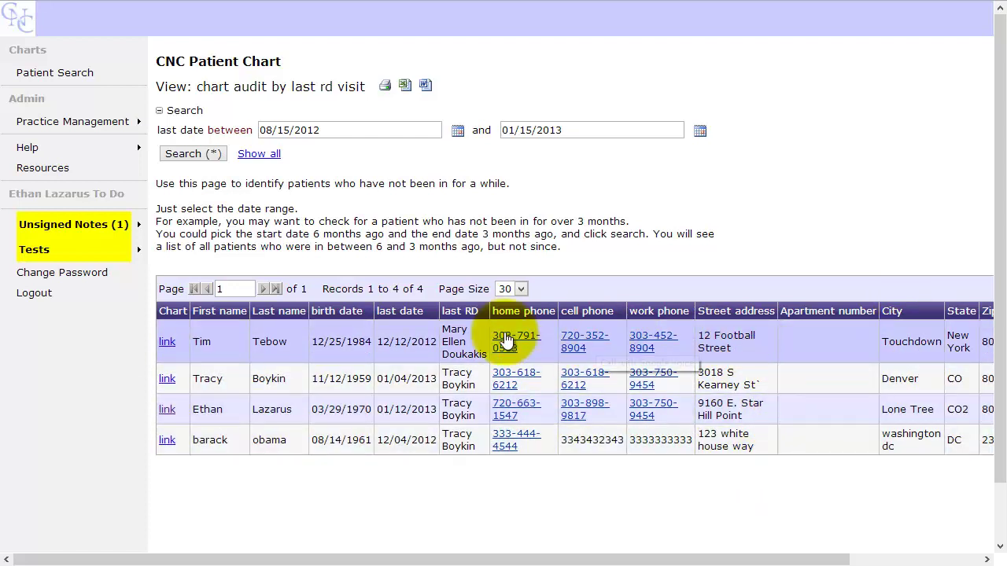
pyautogui.moveTo(720, 559); pyautogui.dragTo(624, 540)
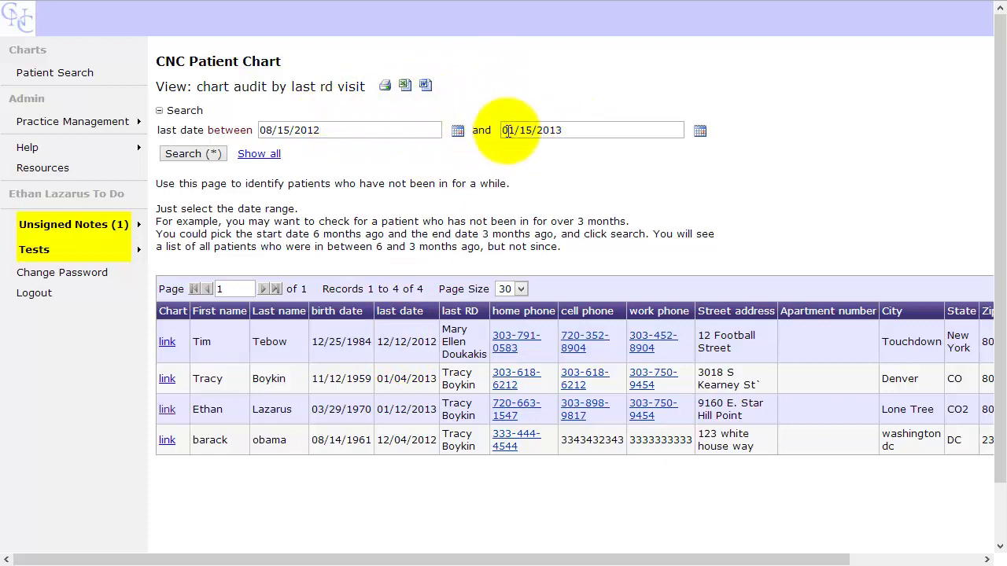
# - View the chart of the first patient in the audit results and return to the report
pyautogui.click(167, 343)
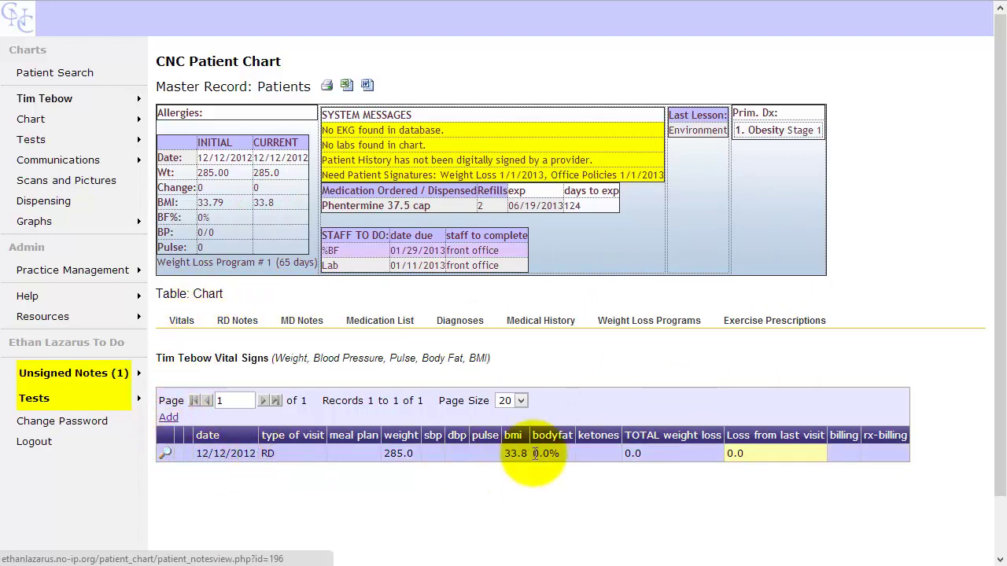
pyautogui.click(461, 457)
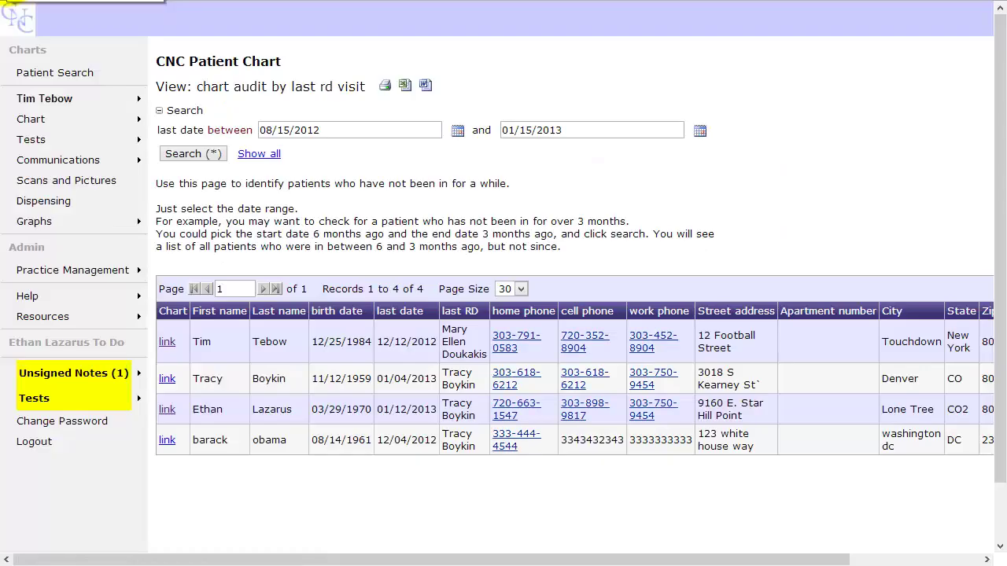
# - Open the chart audit by meal plan report
pyautogui.moveTo(100, 222)
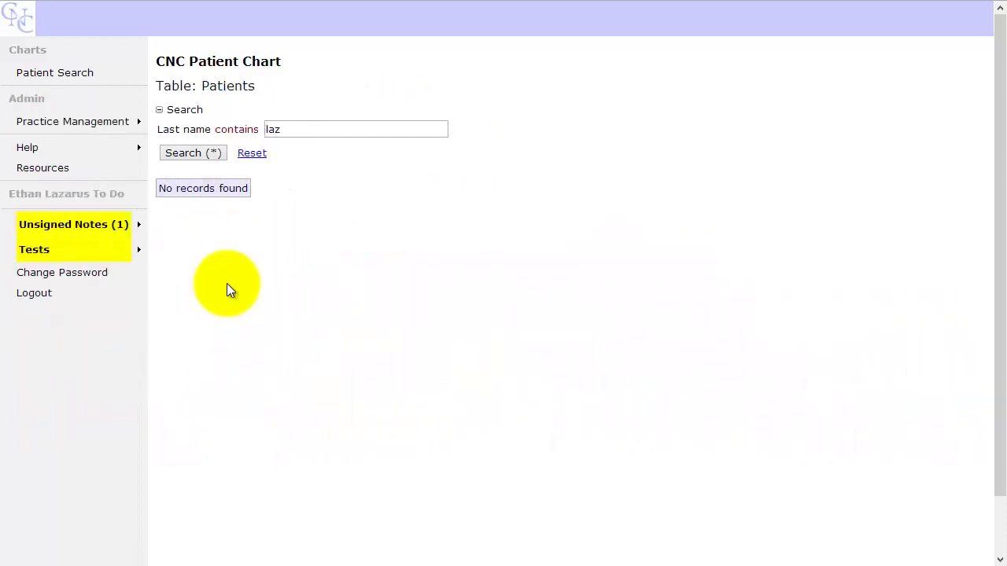
pyautogui.click(105, 123)
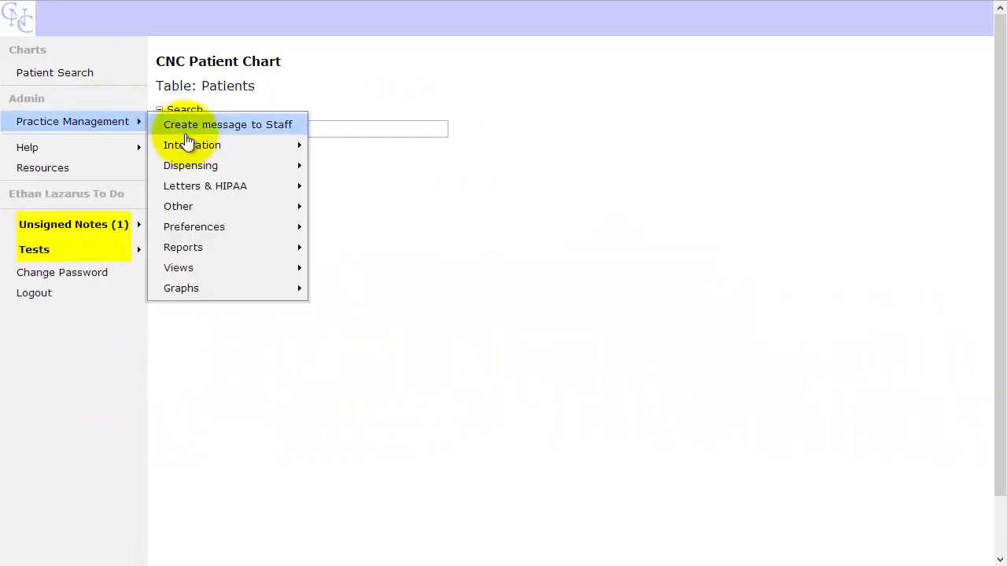
pyautogui.moveTo(245, 256)
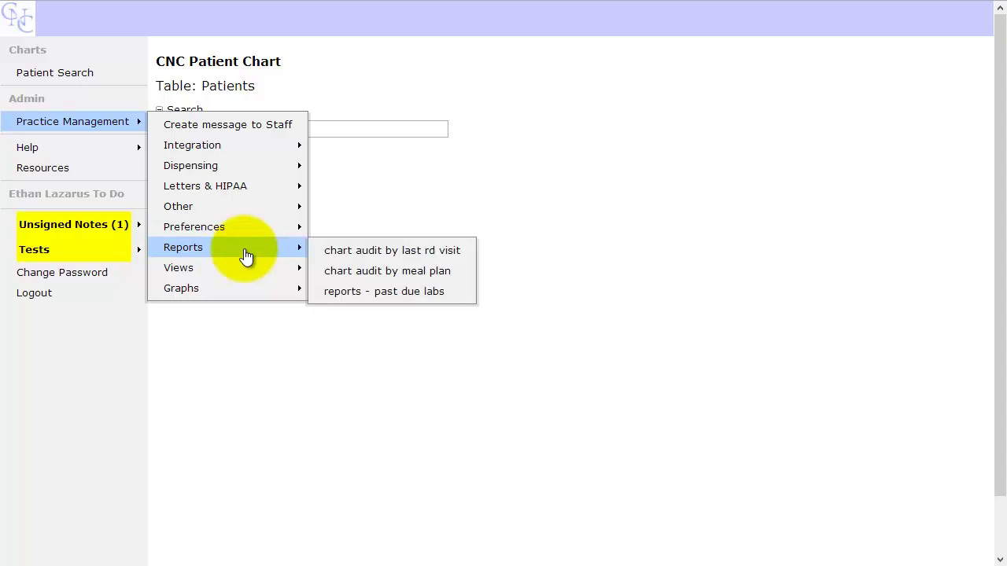
pyautogui.click(387, 273)
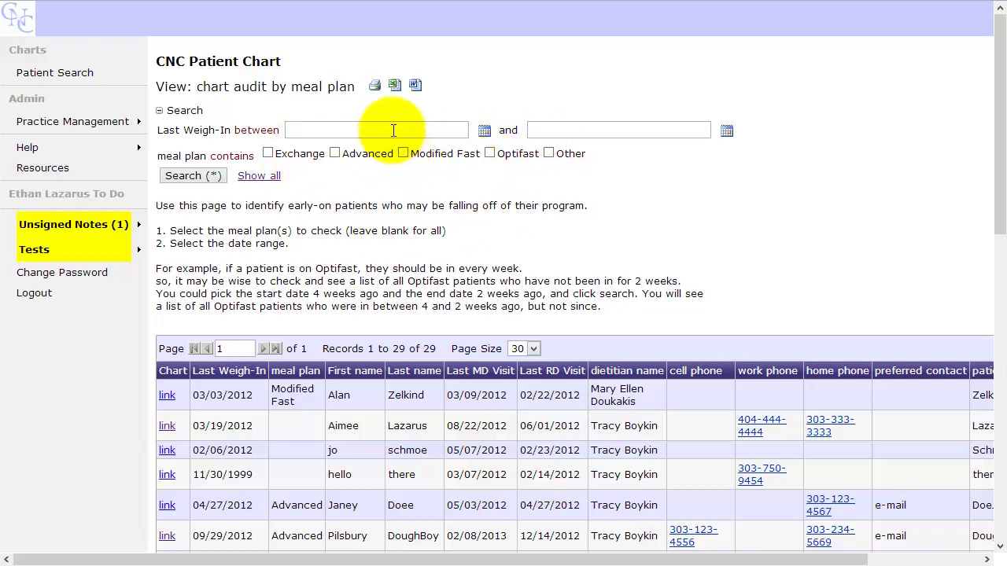
# - Set the start of the Last Weigh-In date range to 09/01/2012
pyautogui.click(392, 130)
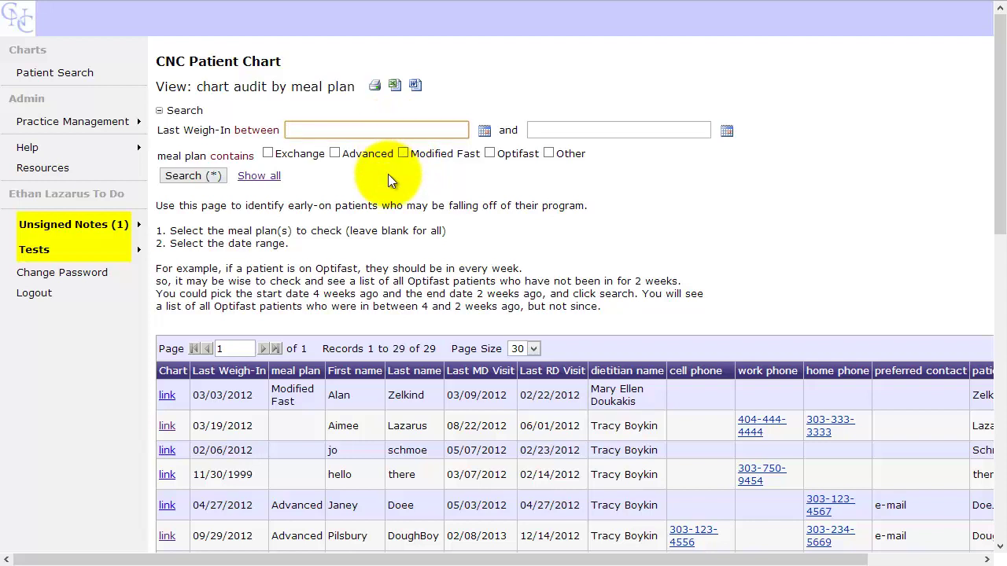
pyautogui.click(484, 130)
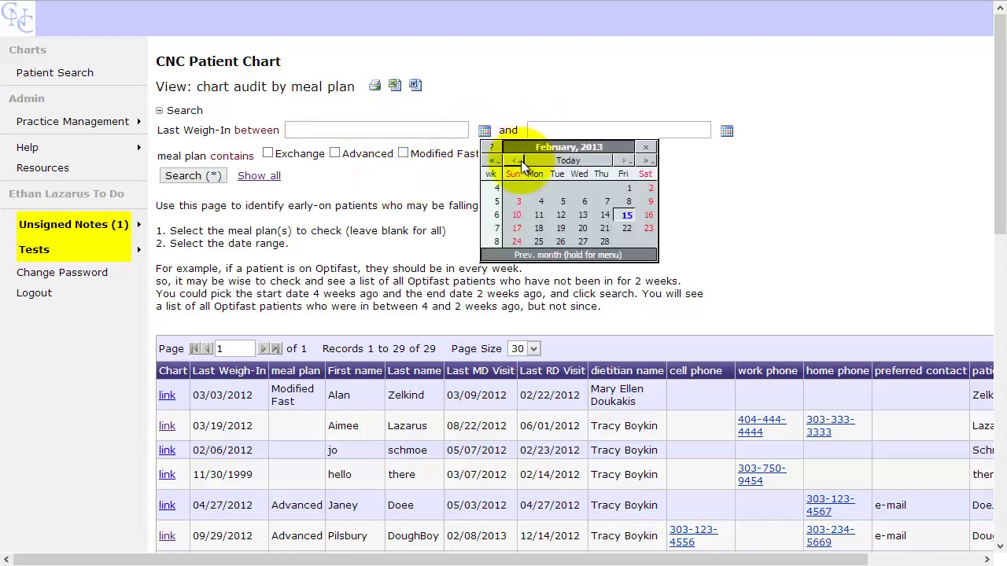
pyautogui.moveTo(521, 161); pyautogui.dragTo(521, 161)
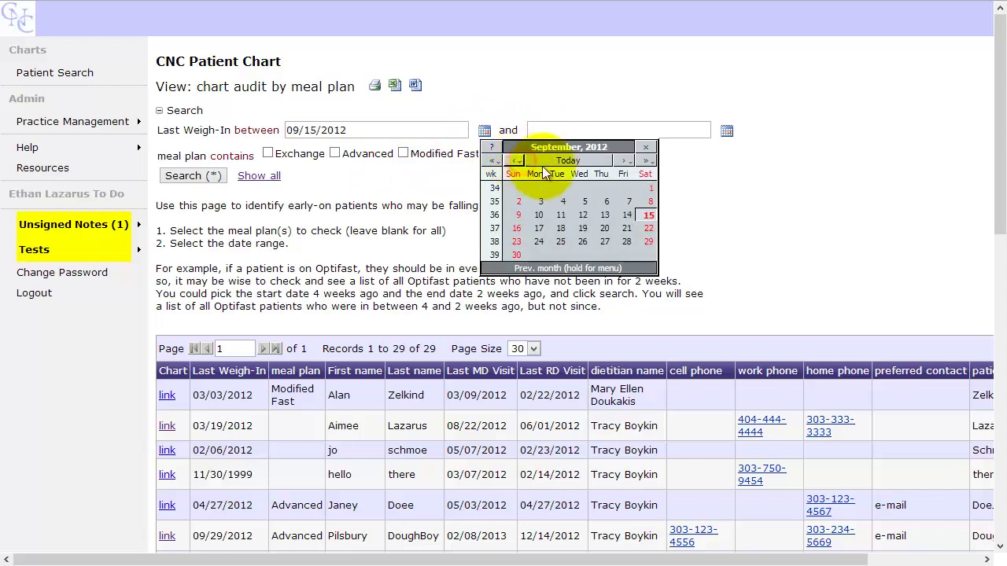
pyautogui.click(652, 192)
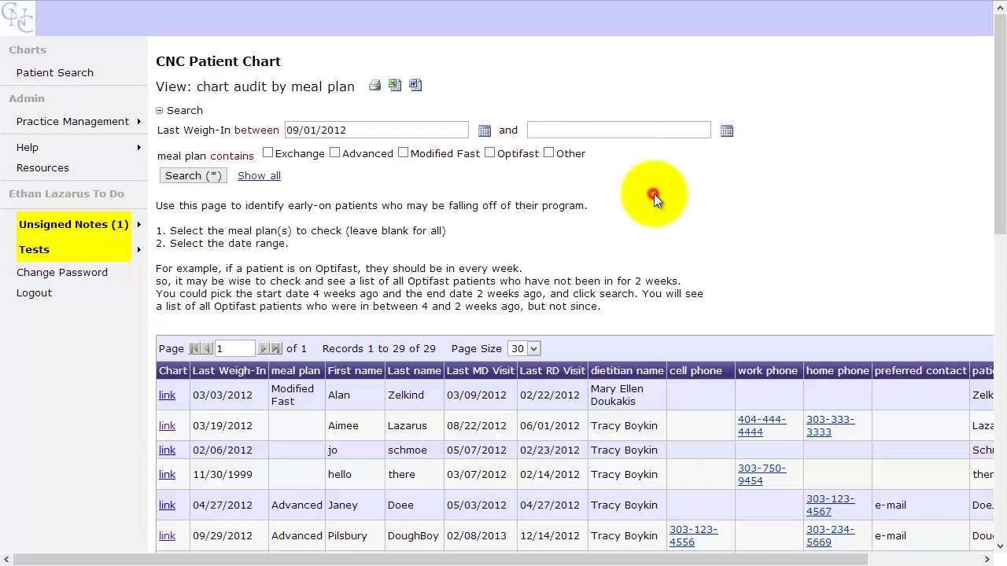
# - Set the end of the Last Weigh-In date range to 12/31/2012 and search across all meal plans
pyautogui.click(726, 130)
pyautogui.moveTo(760, 160); pyautogui.dragTo(760, 161)
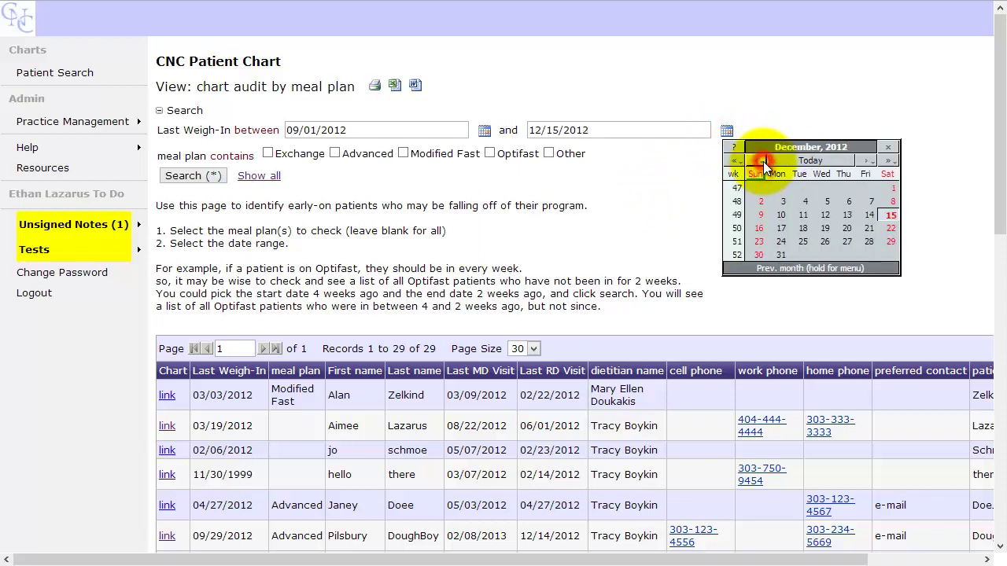
pyautogui.click(781, 253)
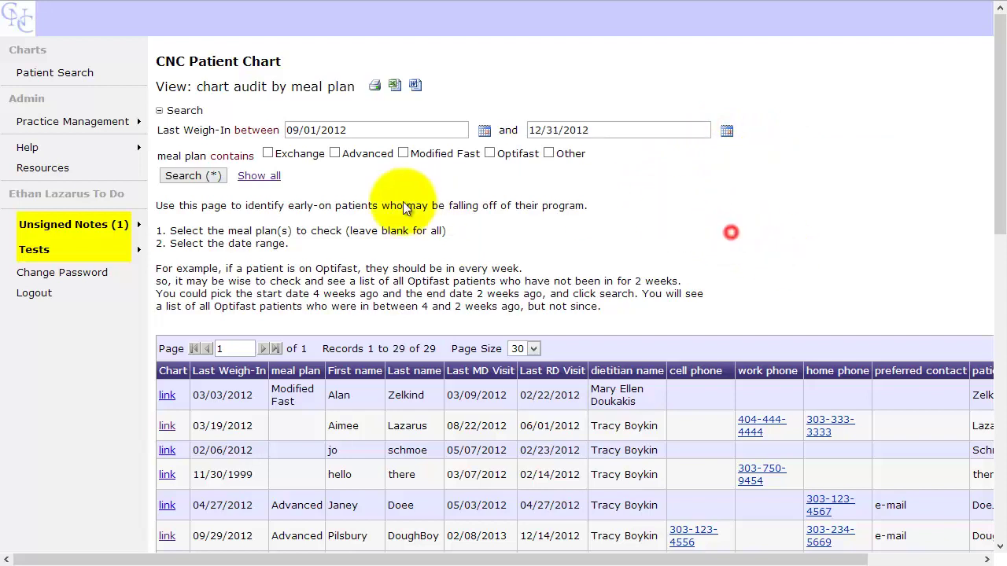
pyautogui.click(196, 180)
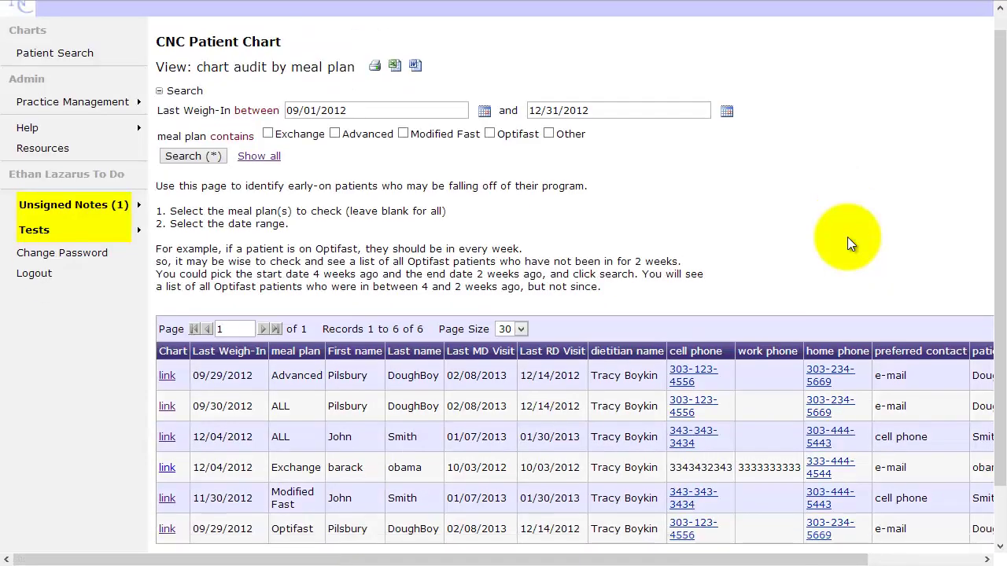
# - Review the audit results, then restrict the search to the Optifast meal plan and rerun it
pyautogui.scroll(-2, 848, 237)
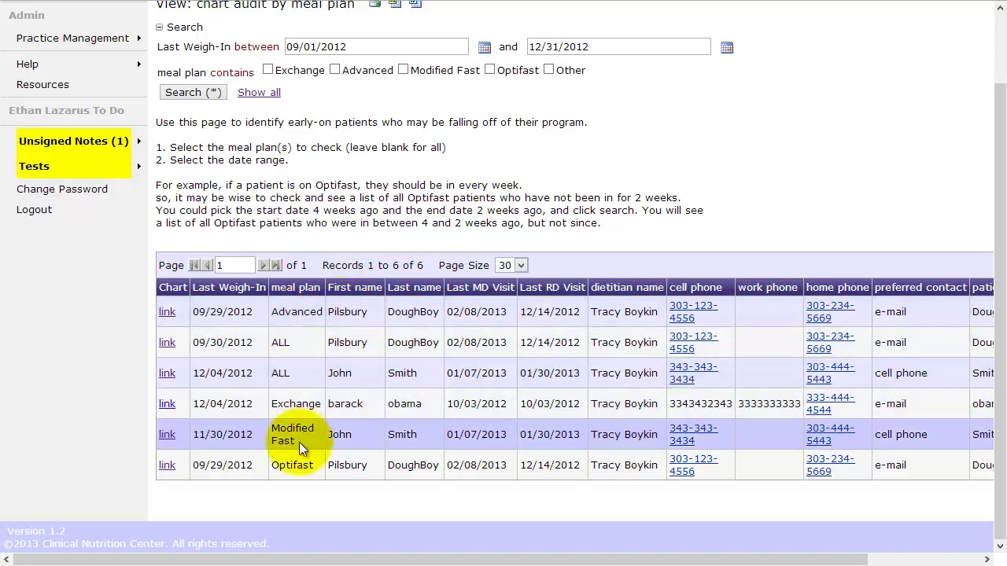
pyautogui.scroll(2, 406, 389)
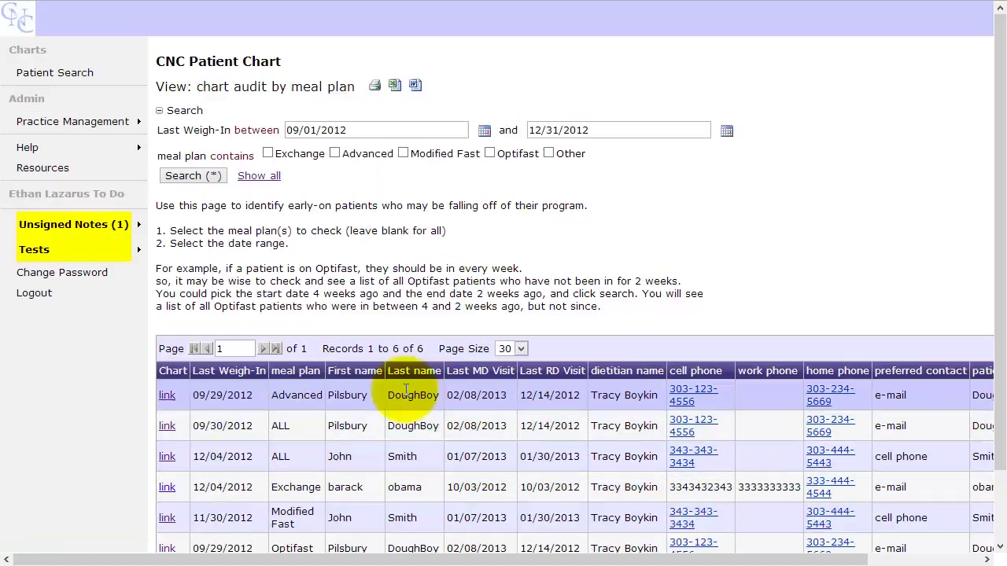
pyautogui.click(490, 153)
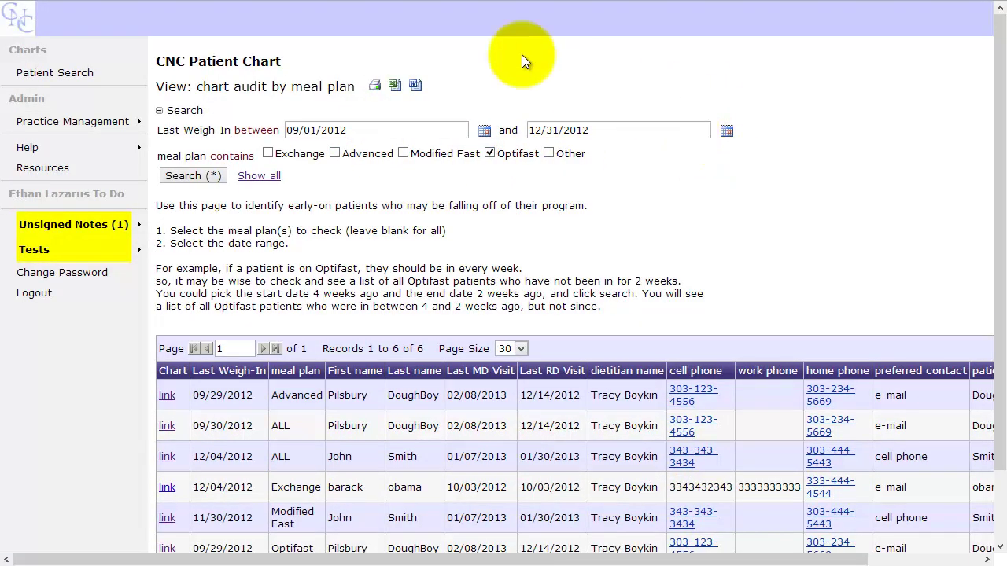
pyautogui.click(206, 175)
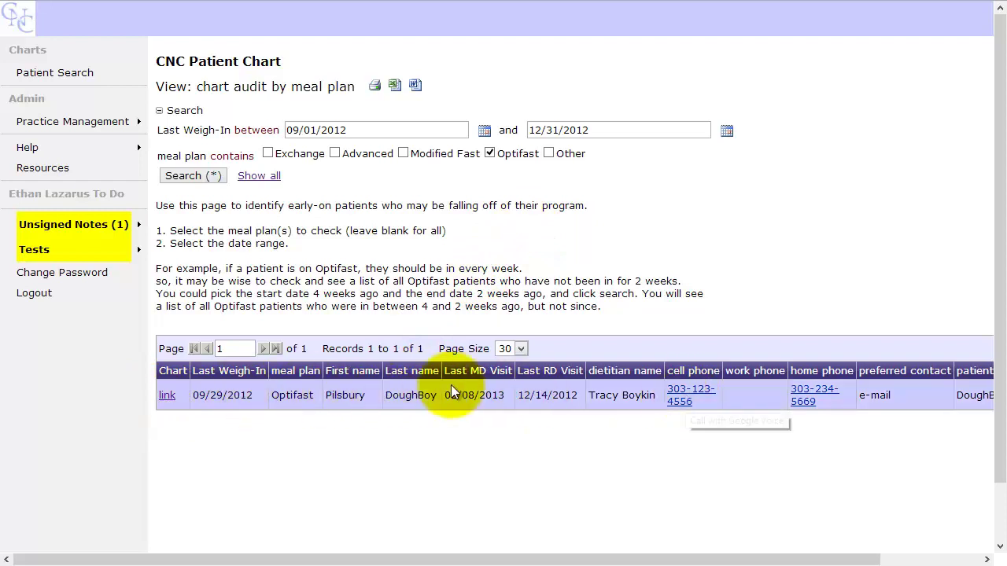
# - Open the chart of the listed Optifast patient and look over the record
pyautogui.click(168, 397)
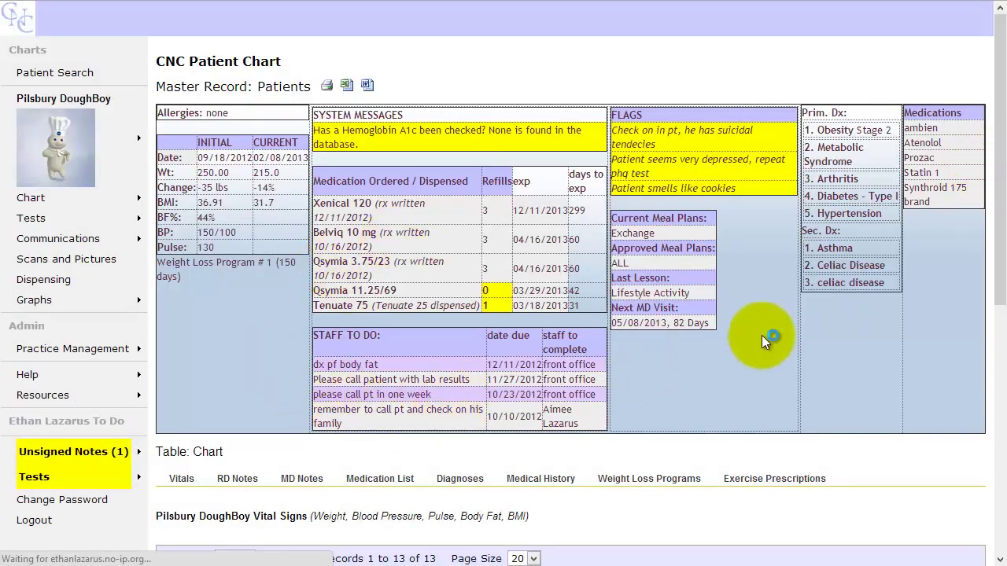
pyautogui.scroll(-3, 761, 335)
pyautogui.click(718, 401)
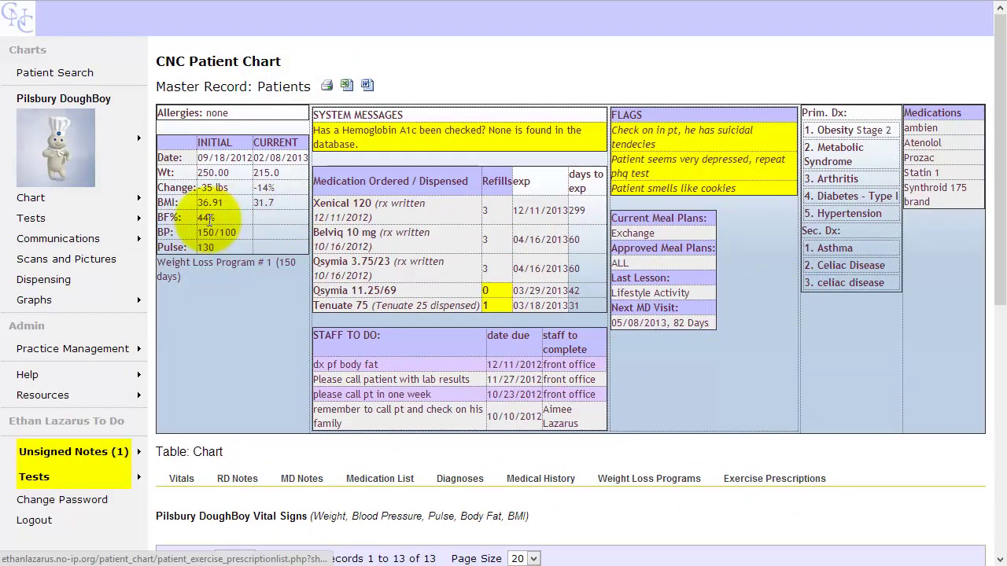
# - Open the past due labs reports and start a new report entry, looking over its form
pyautogui.moveTo(86, 349)
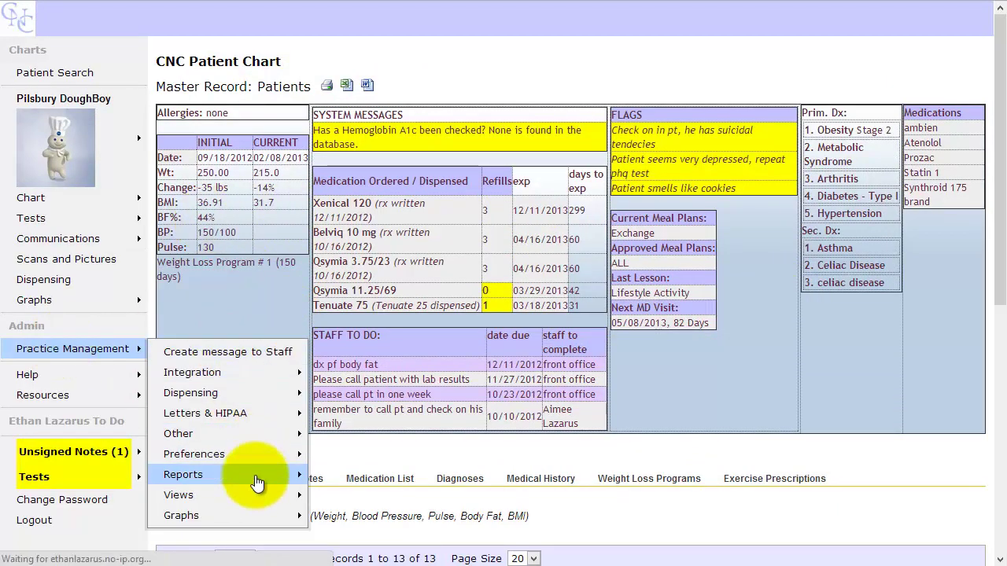
pyautogui.moveTo(259, 478)
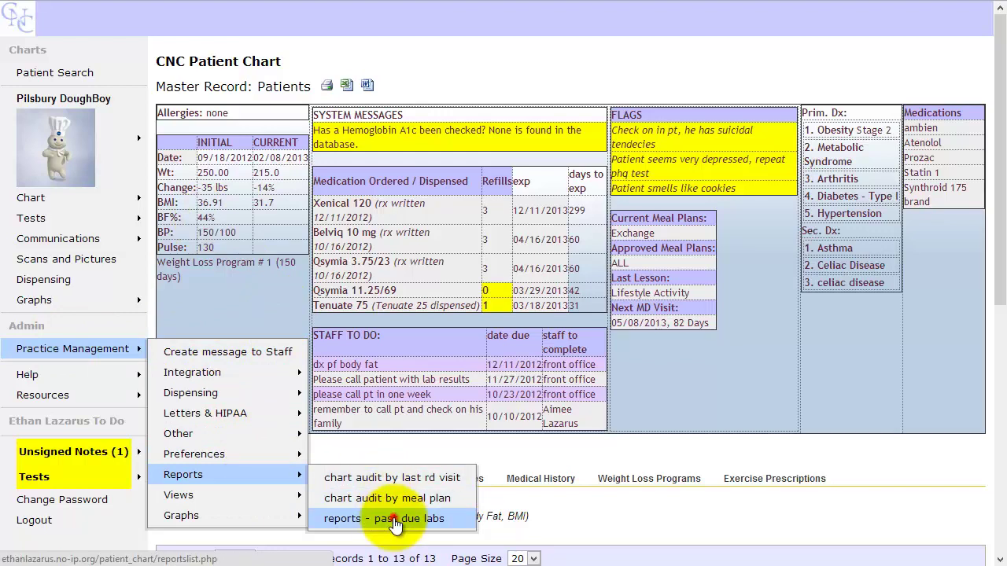
pyautogui.click(396, 520)
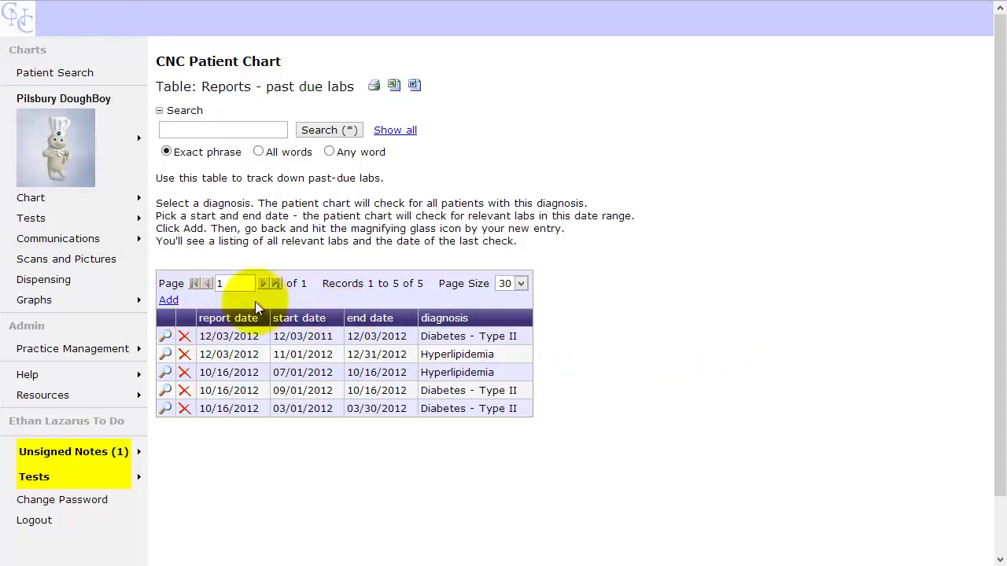
pyautogui.click(170, 301)
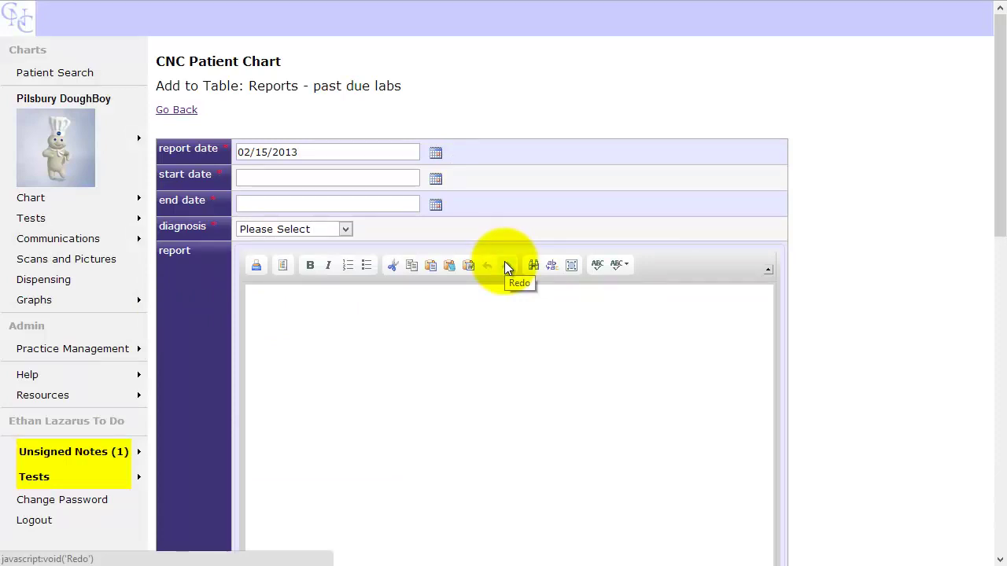
pyautogui.scroll(-5, 543, 262)
pyautogui.scroll(5, 544, 262)
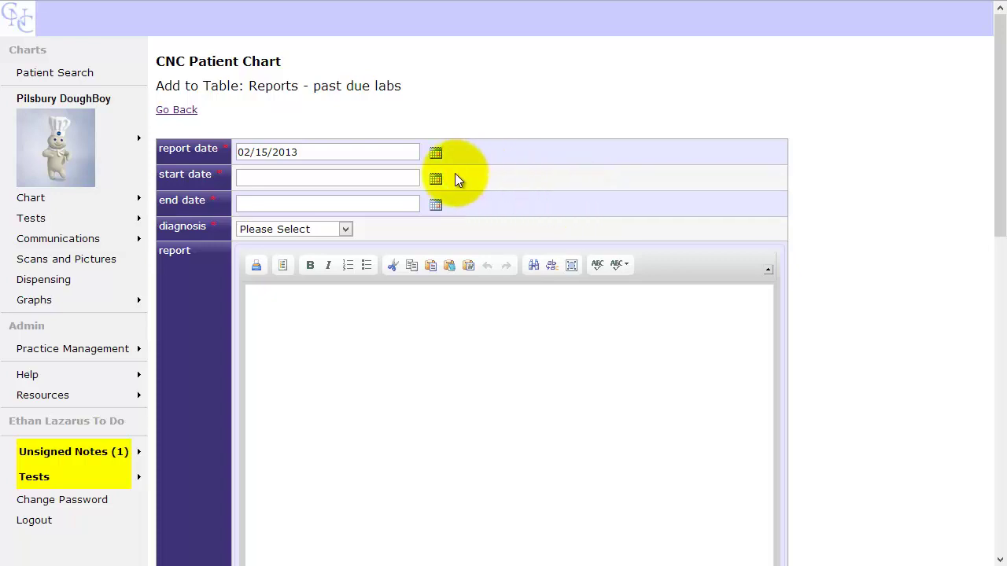
# - Set the end date of the new past due labs report to 11/15/2012
pyautogui.click(437, 203)
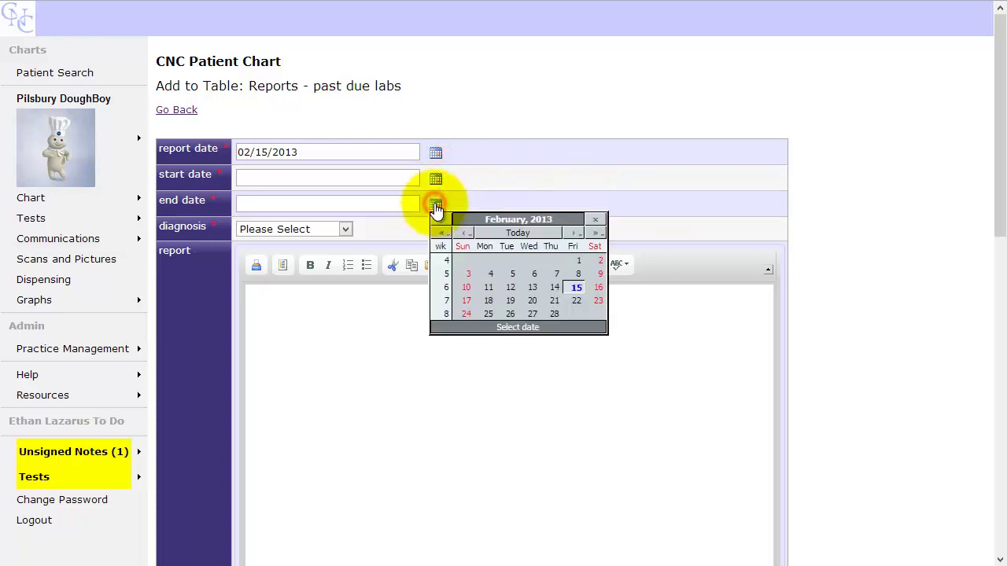
pyautogui.click(468, 232)
pyautogui.click(469, 232)
pyautogui.click(469, 232)
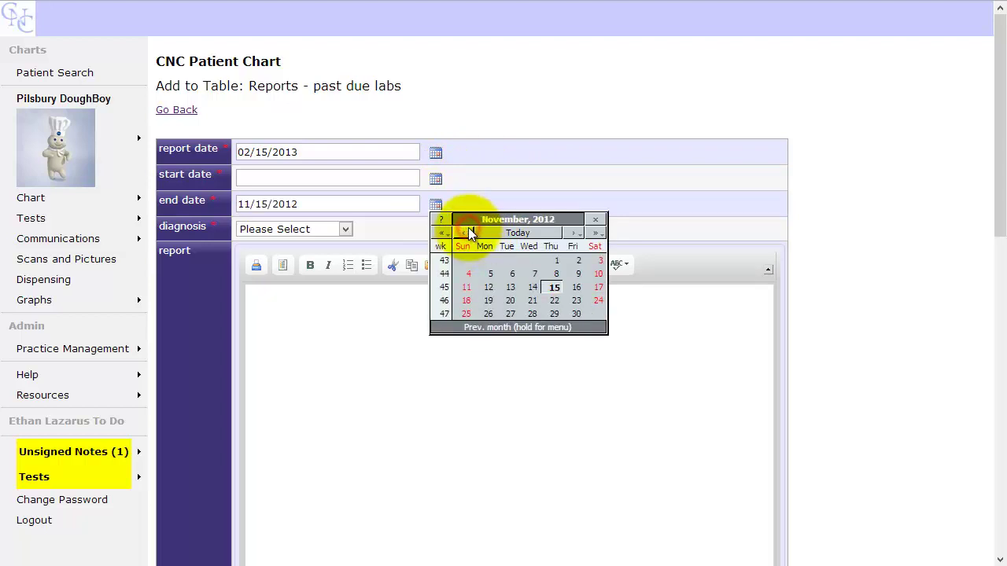
pyautogui.click(553, 288)
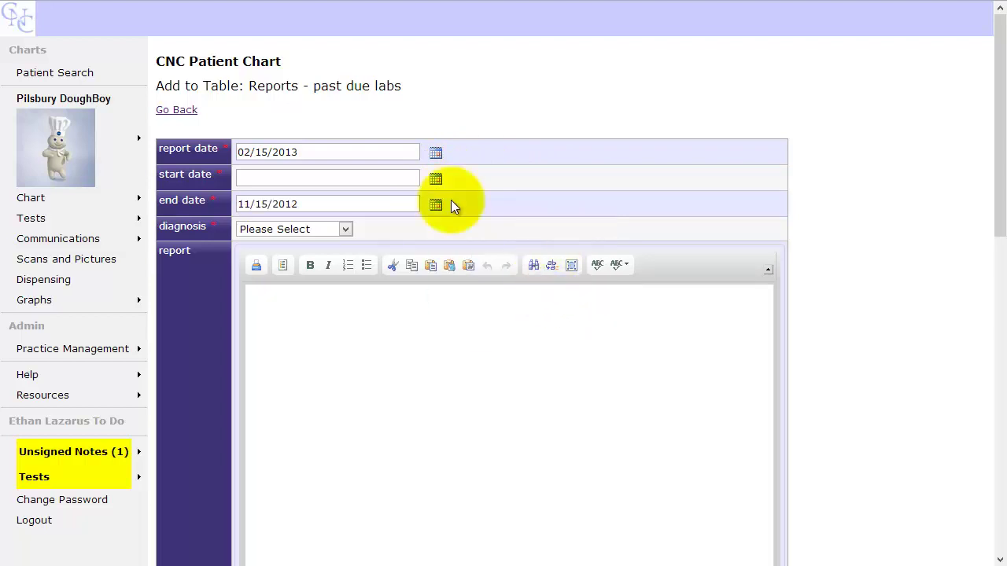
# - Set the start date of the new past due labs report to 08/15/2012
pyautogui.click(436, 179)
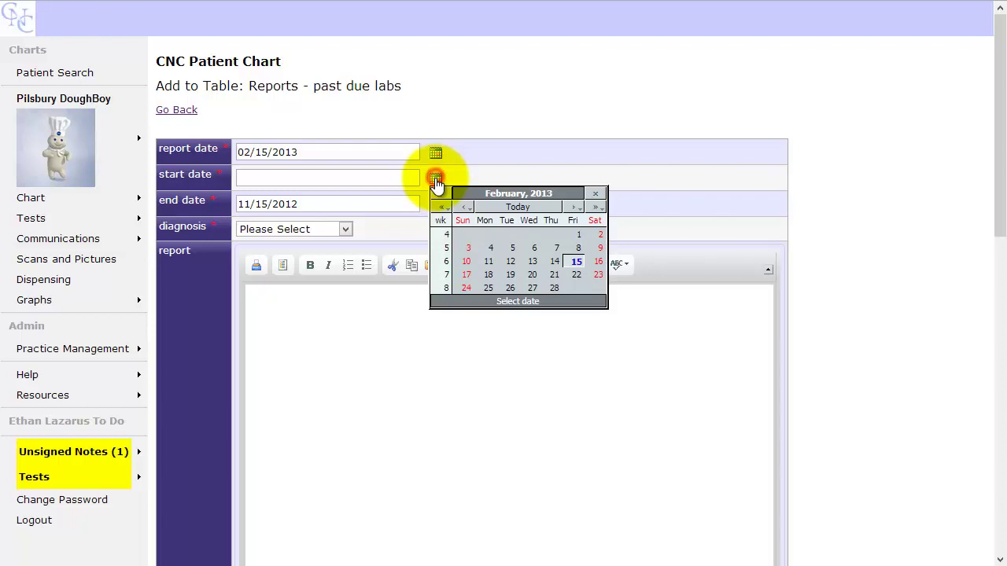
pyautogui.click(467, 208)
pyautogui.click(468, 207)
pyautogui.click(467, 208)
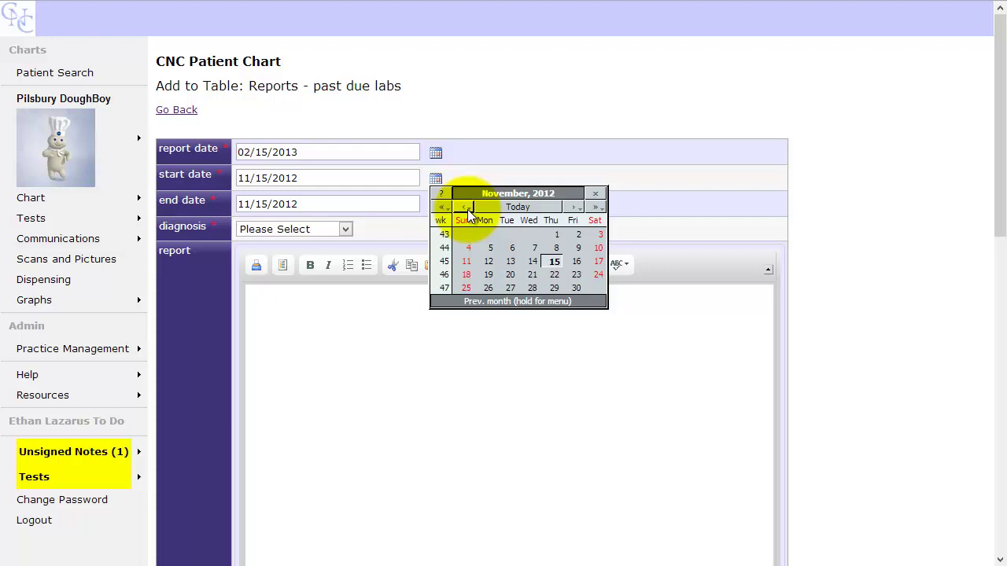
pyautogui.click(468, 210)
pyautogui.click(468, 210)
pyautogui.click(467, 209)
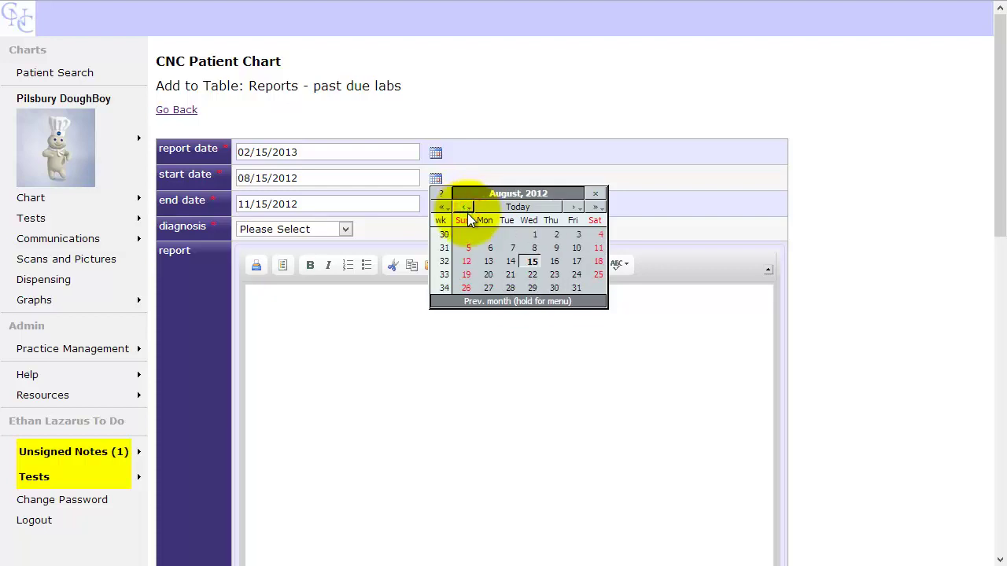
pyautogui.click(533, 262)
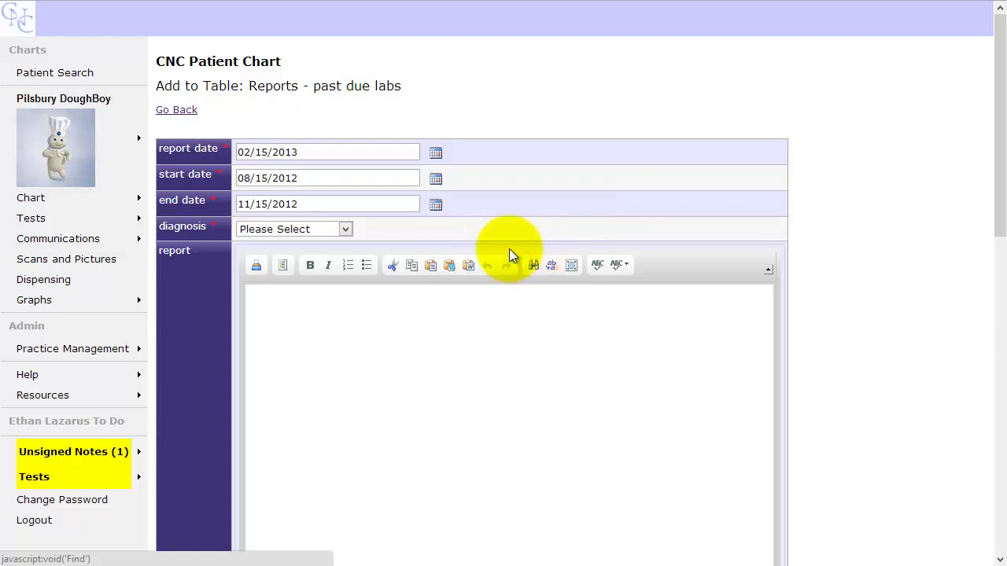
# - Choose Diabetes - Type II as the report's diagnosis and add the report to the table
pyautogui.click(346, 231)
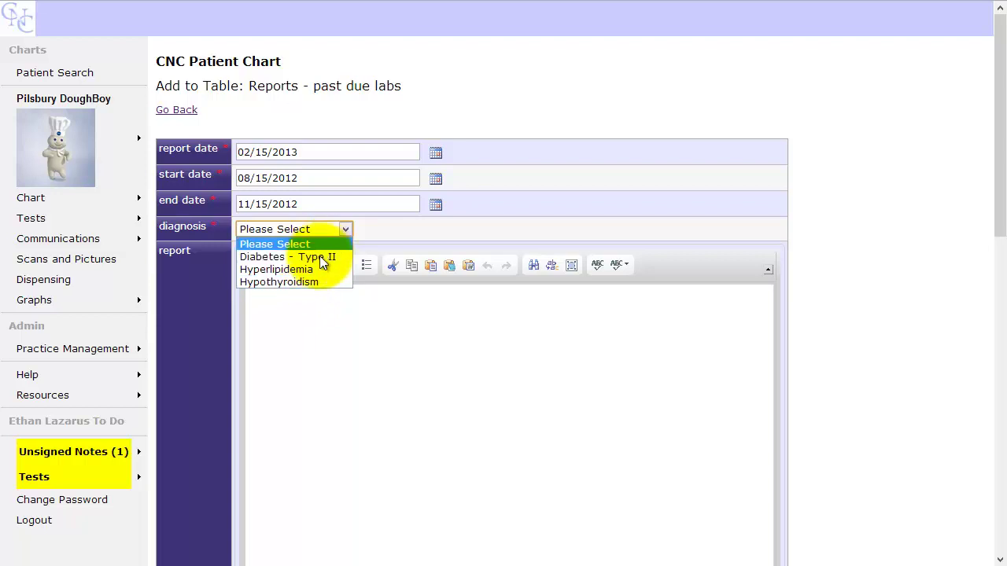
pyautogui.click(320, 258)
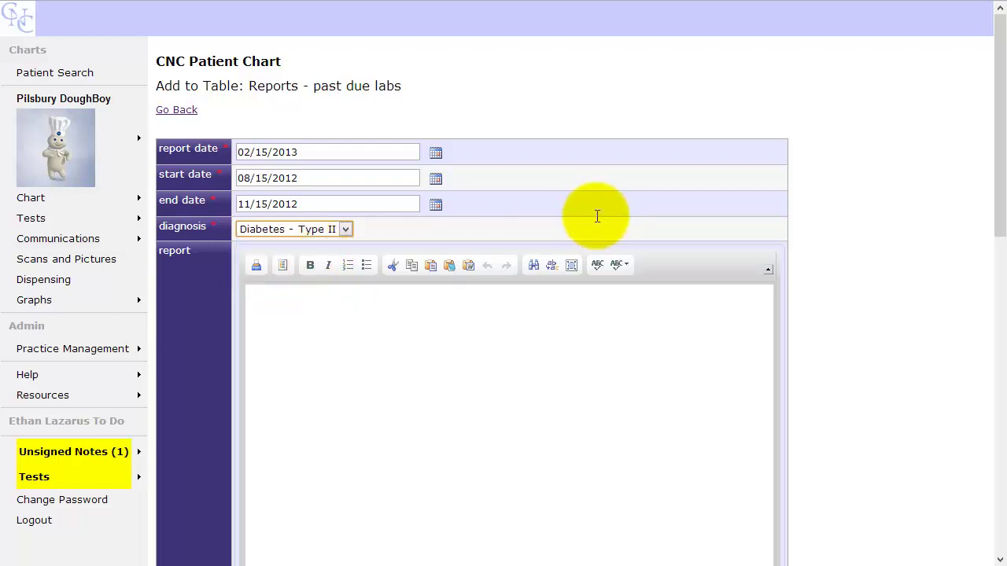
pyautogui.scroll(-5, 595, 225)
pyautogui.click(197, 488)
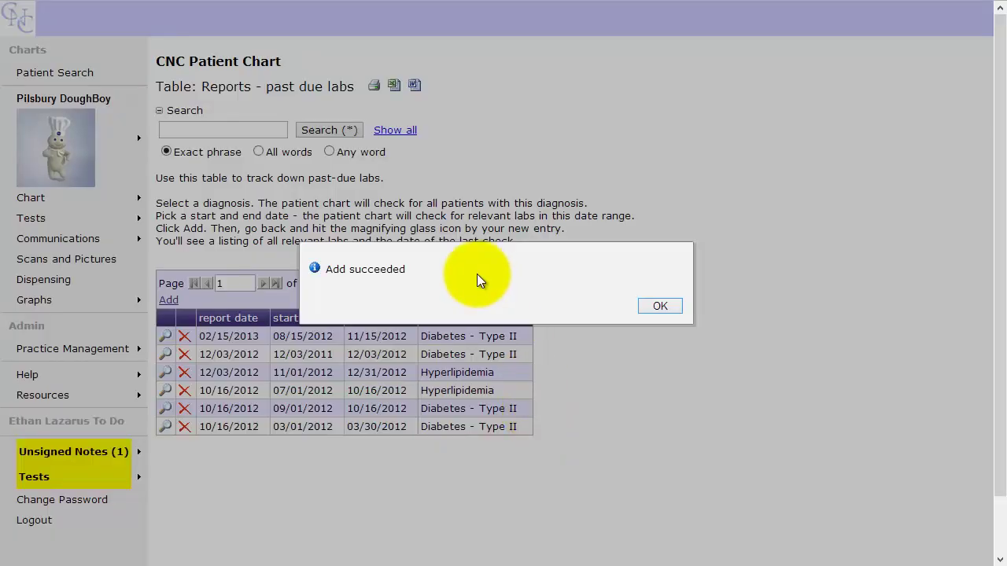
pyautogui.click(659, 305)
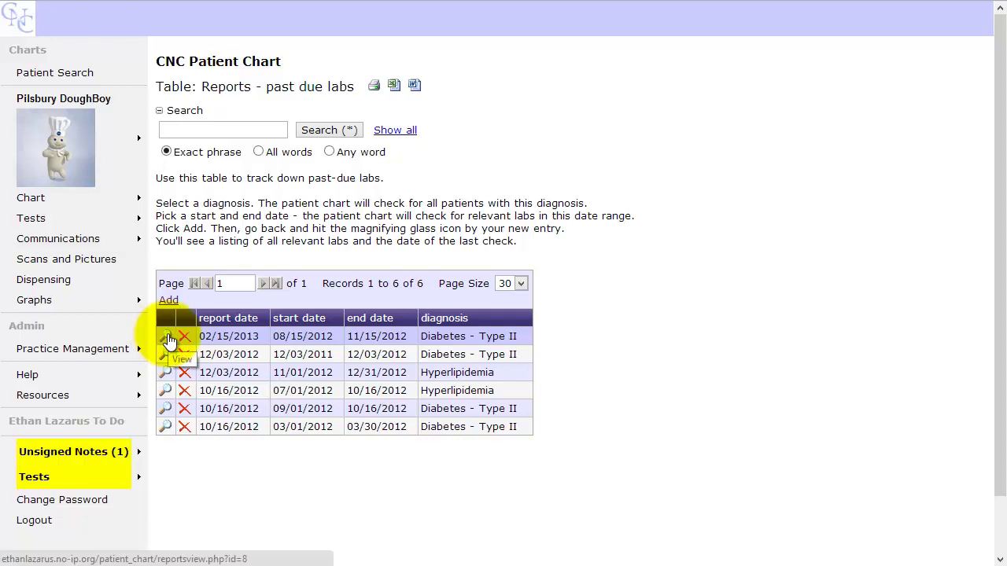
# - View the new Diabetes - Type II report, check the second listed patient's messages, and return to the report
pyautogui.click(168, 338)
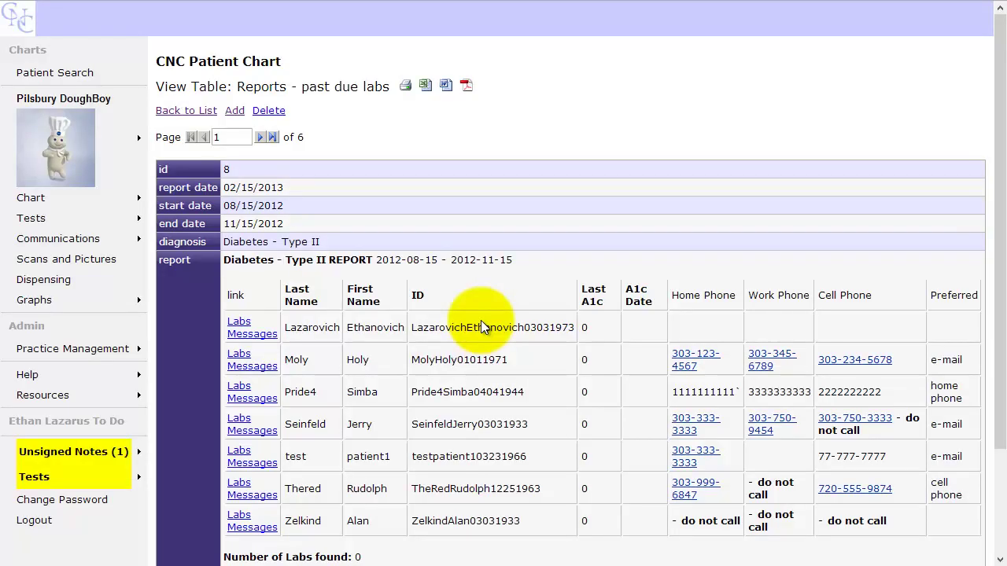
pyautogui.scroll(-3, 538, 275)
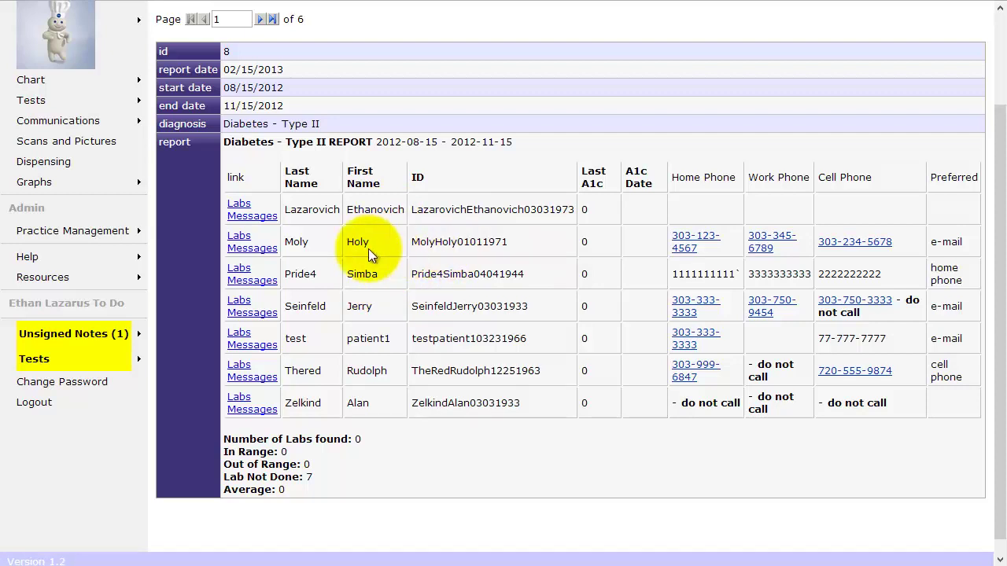
pyautogui.click(271, 252)
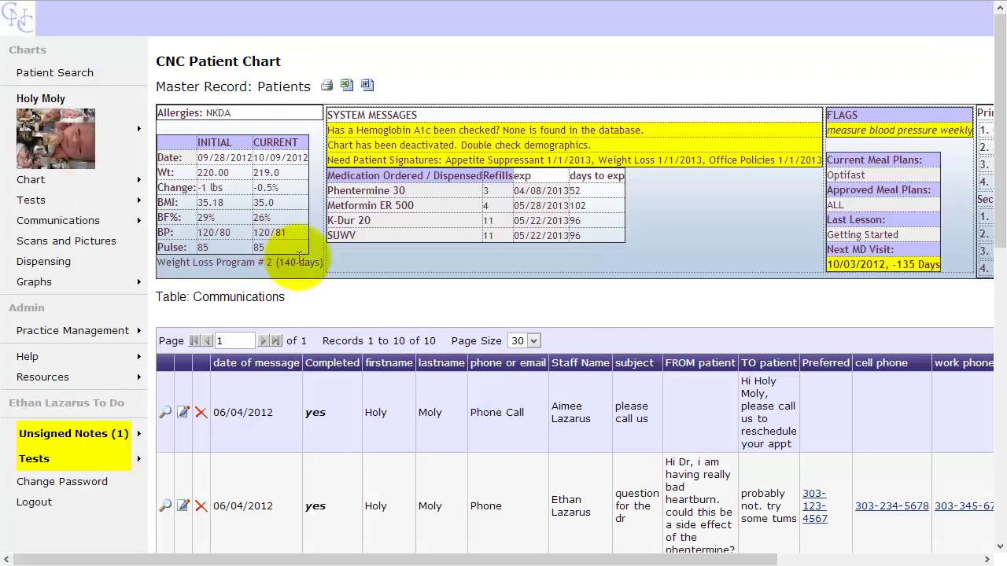
pyautogui.scroll(-3, 409, 286)
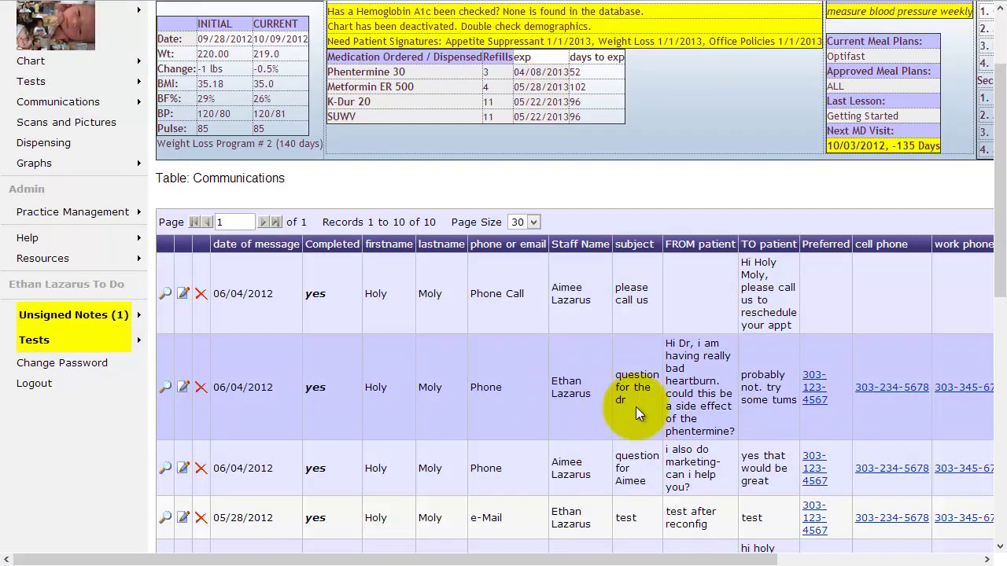
pyautogui.scroll(-6, 636, 407)
pyautogui.scroll(9, 637, 404)
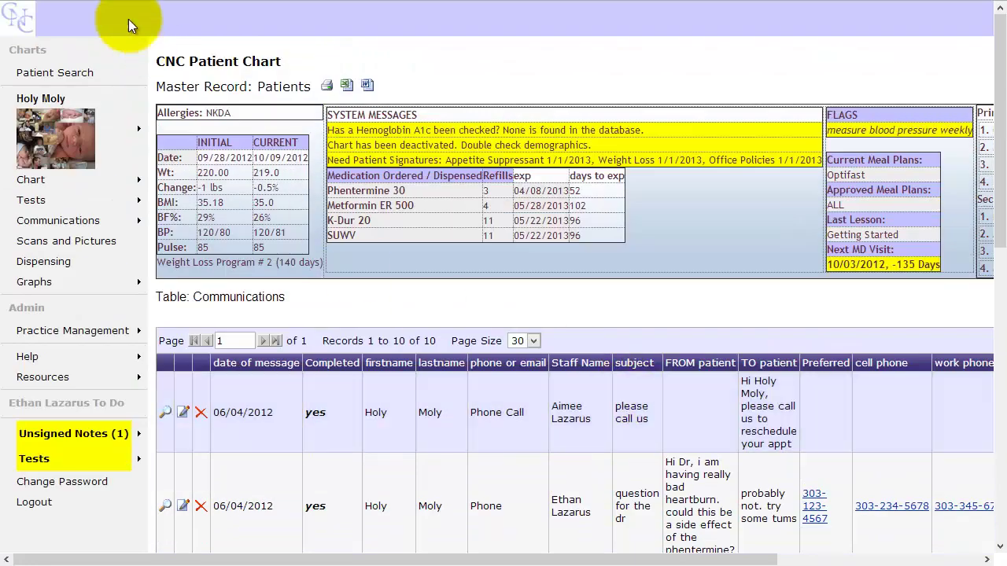
pyautogui.click(318, 69)
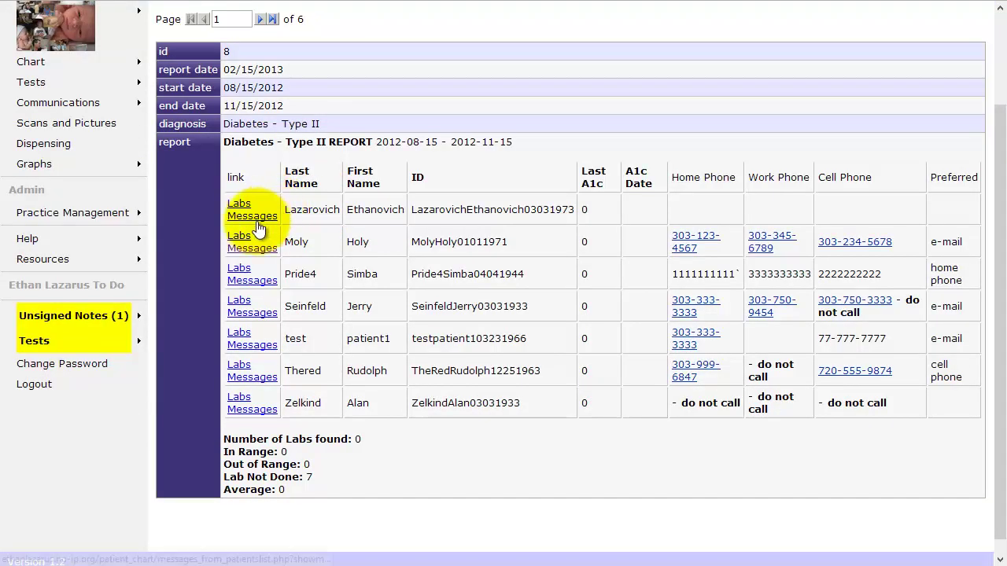
# - Open the second listed patient's labs, examine the 05/22/2012 entry for a hemoglobin A1c value, and return to the tests list
pyautogui.click(238, 203)
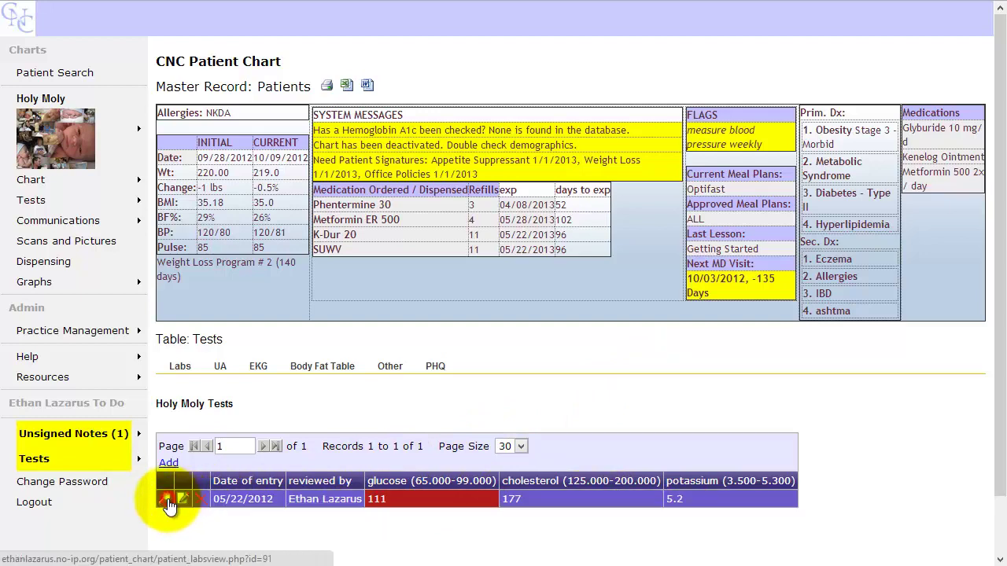
pyautogui.click(167, 499)
pyautogui.scroll(-3, 747, 366)
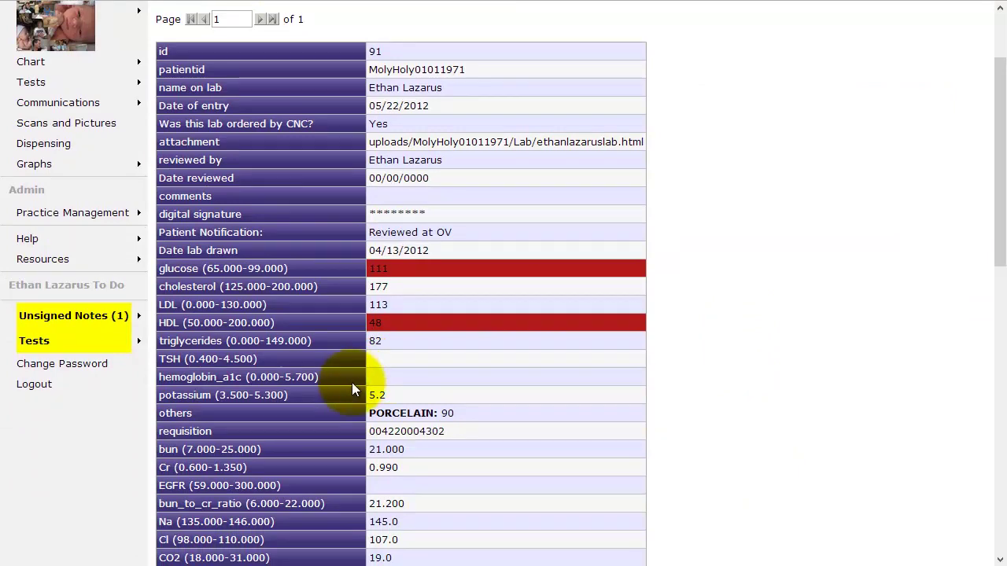
pyautogui.scroll(3, 366, 371)
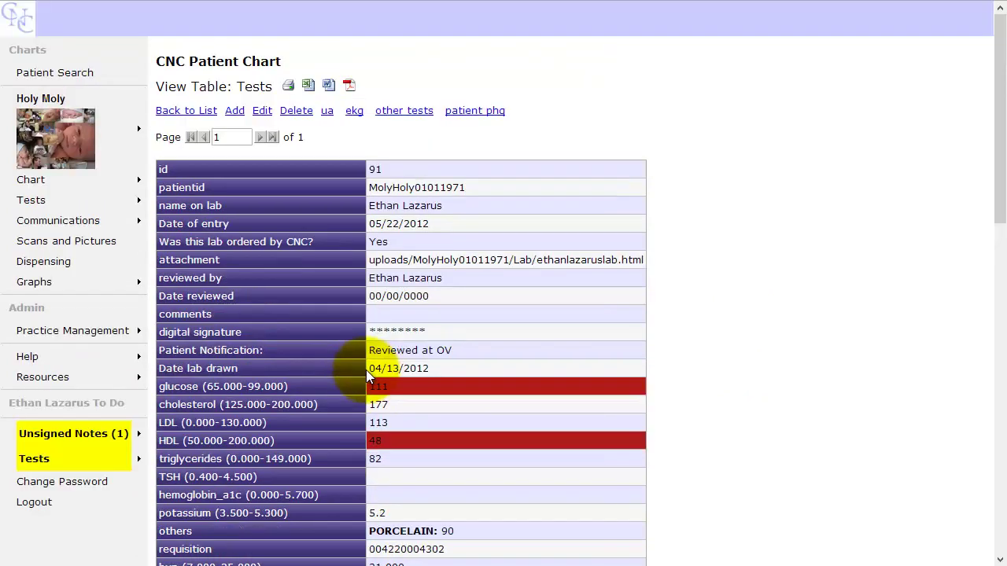
pyautogui.click(191, 117)
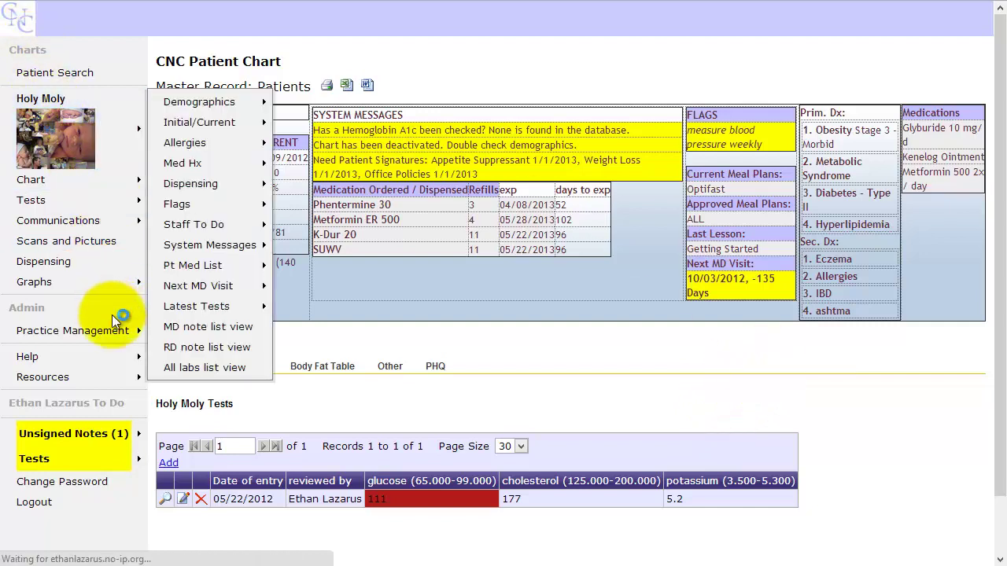
# - Go back to the past due labs reports under practice management
pyautogui.moveTo(113, 333)
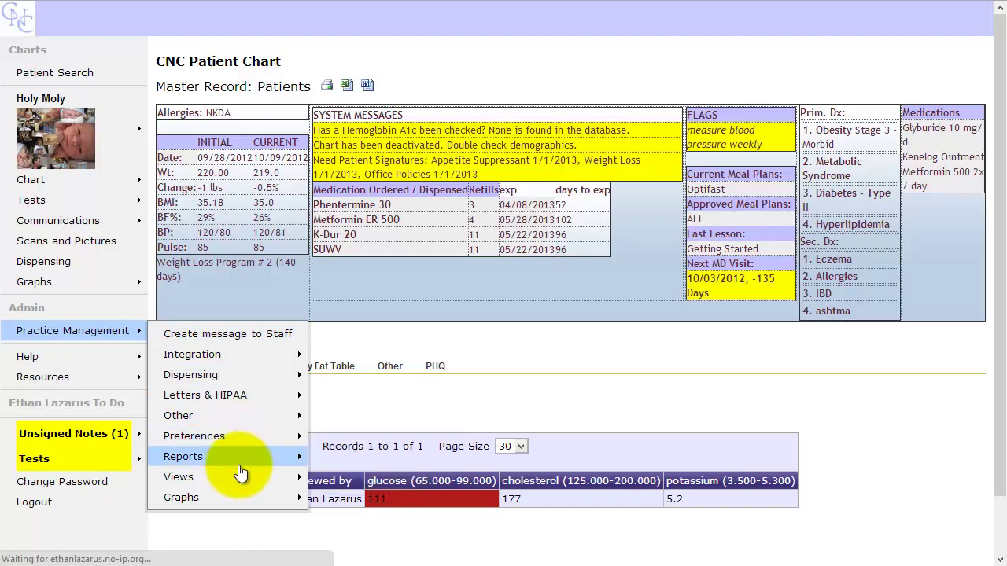
pyautogui.moveTo(241, 470)
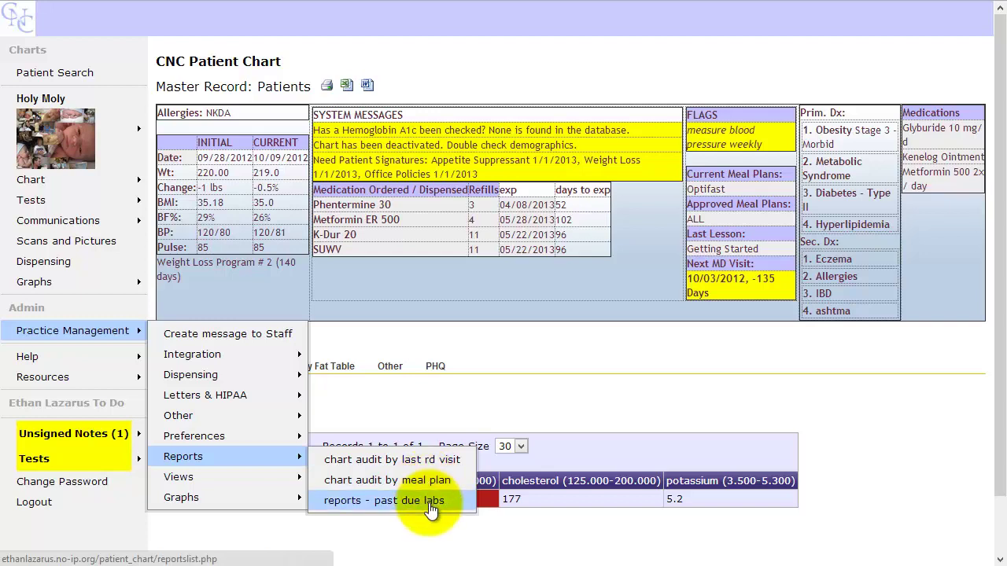
pyautogui.click(431, 510)
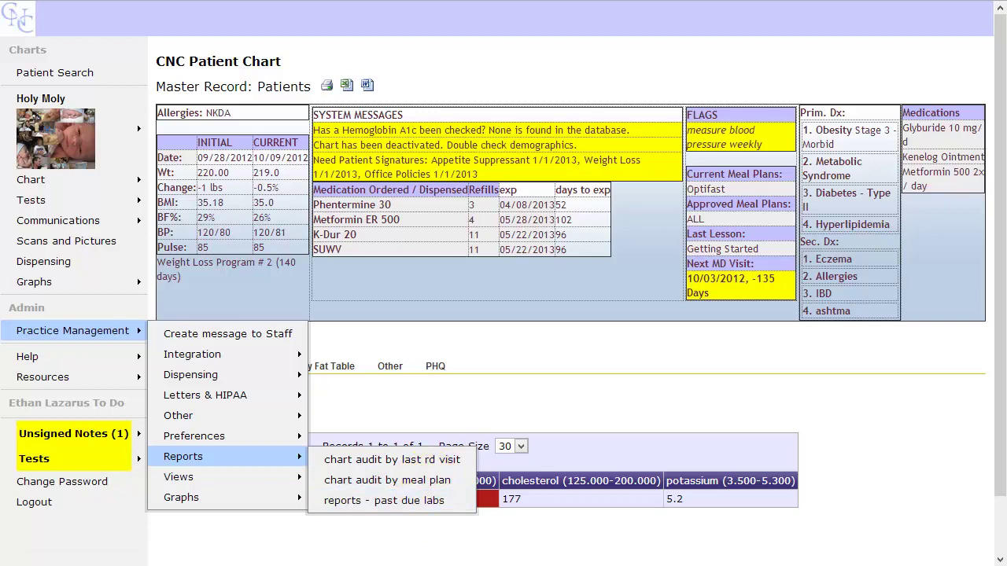